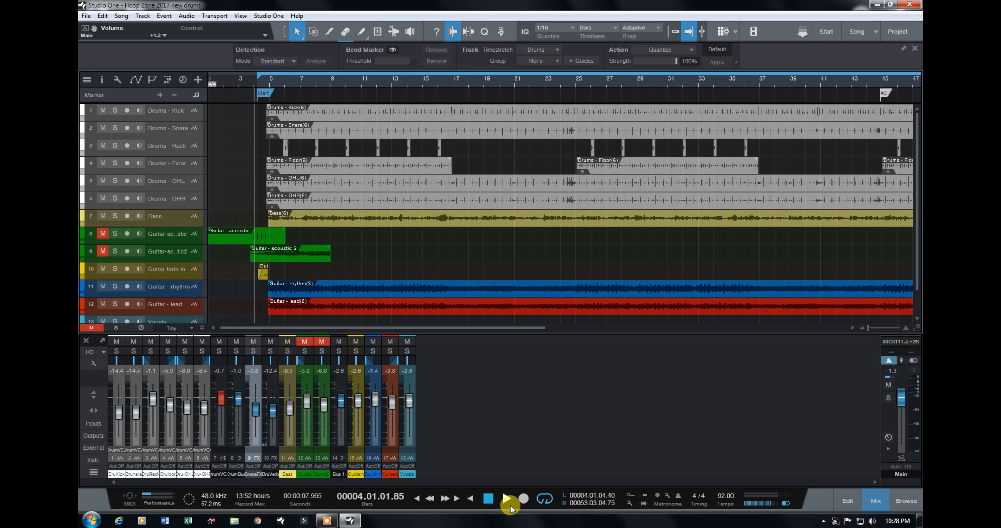
Step: Audition the full mix, and solo the drum bus, snare FX and drum verb channels to hear the drums alone
left_click(507, 499)
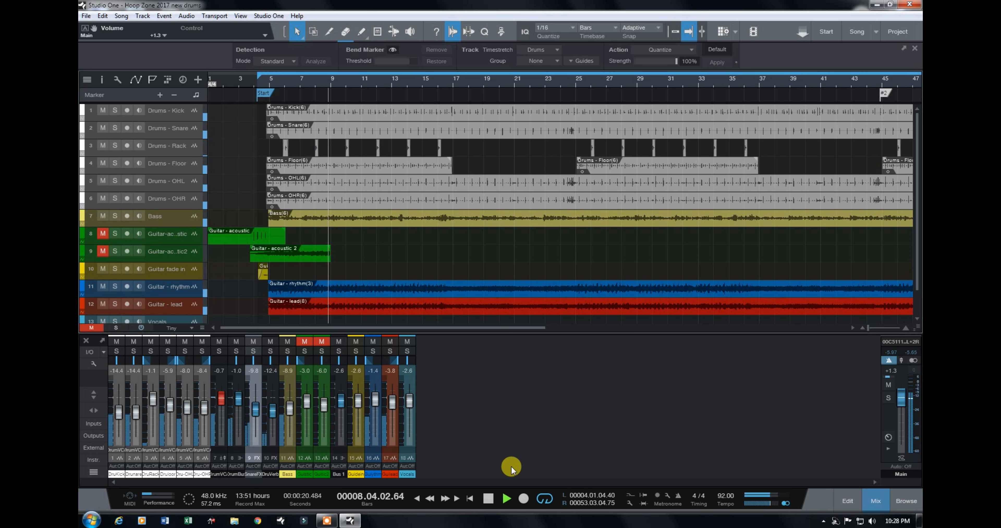
left_click(489, 499)
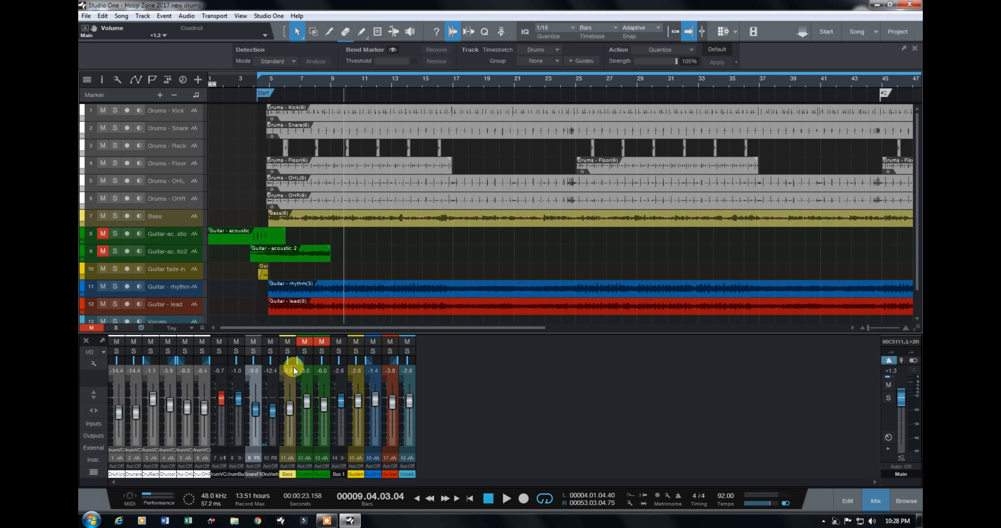
left_click(271, 352)
left_click(255, 352)
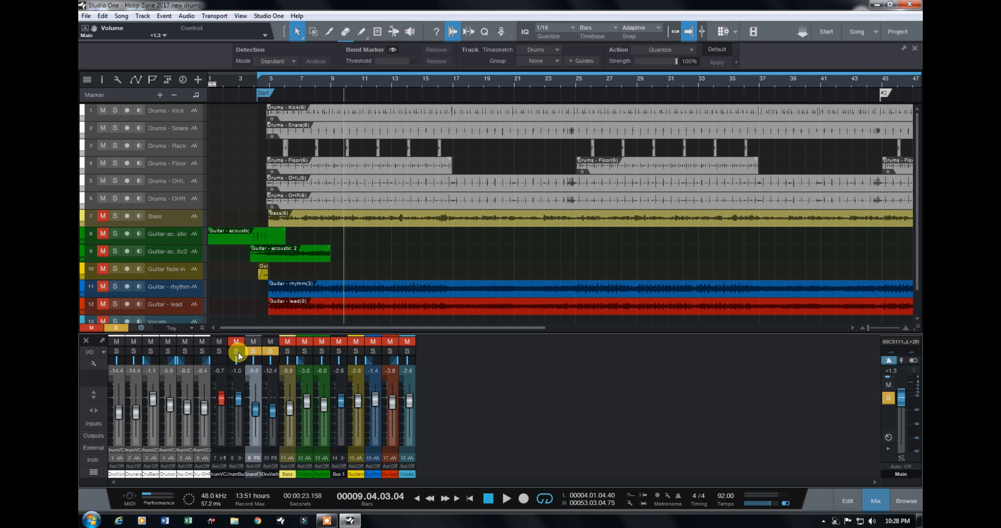
left_click(239, 352)
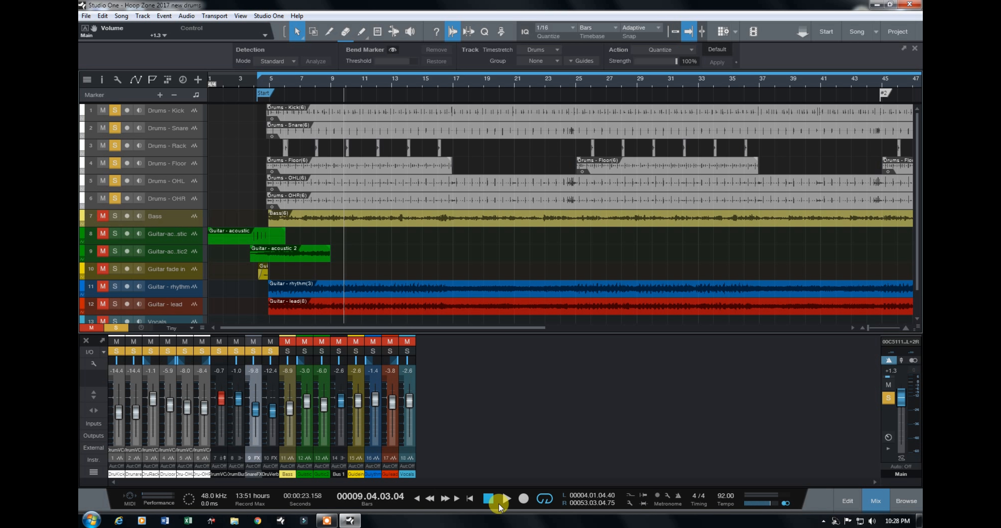
left_click(506, 500)
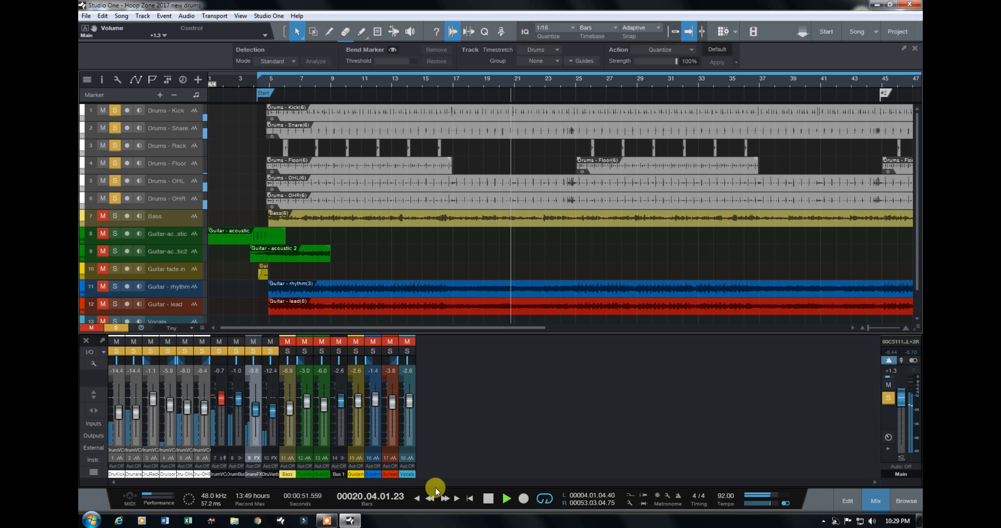
left_click(488, 499)
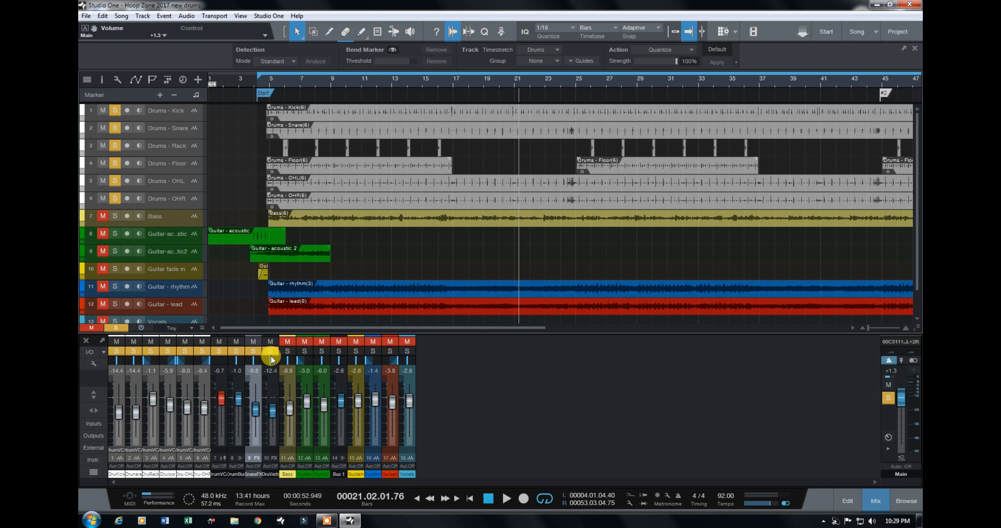
Step: Clear all solos, solo the Drums - Kick channel and expand it to show its inserts
left_click(116, 327)
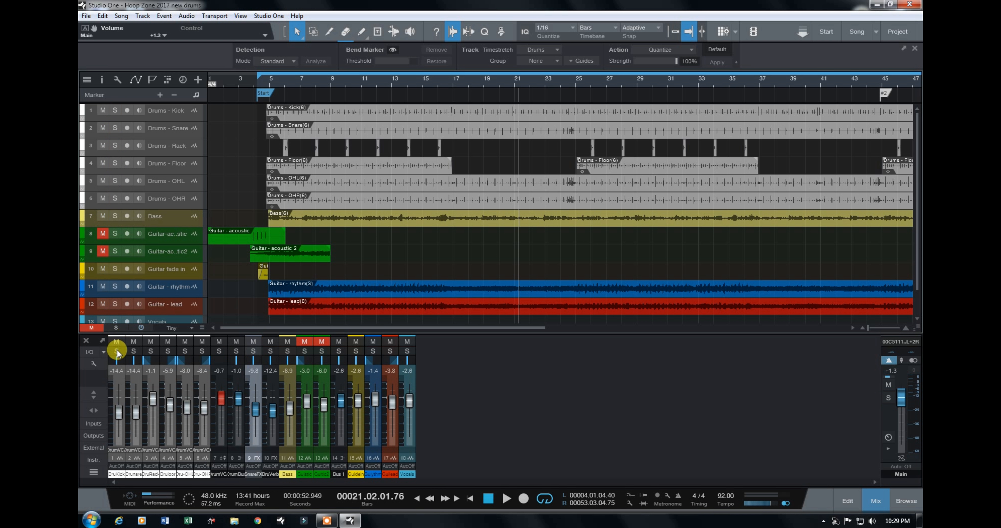
left_click(117, 351)
left_click(120, 385)
left_click(120, 385)
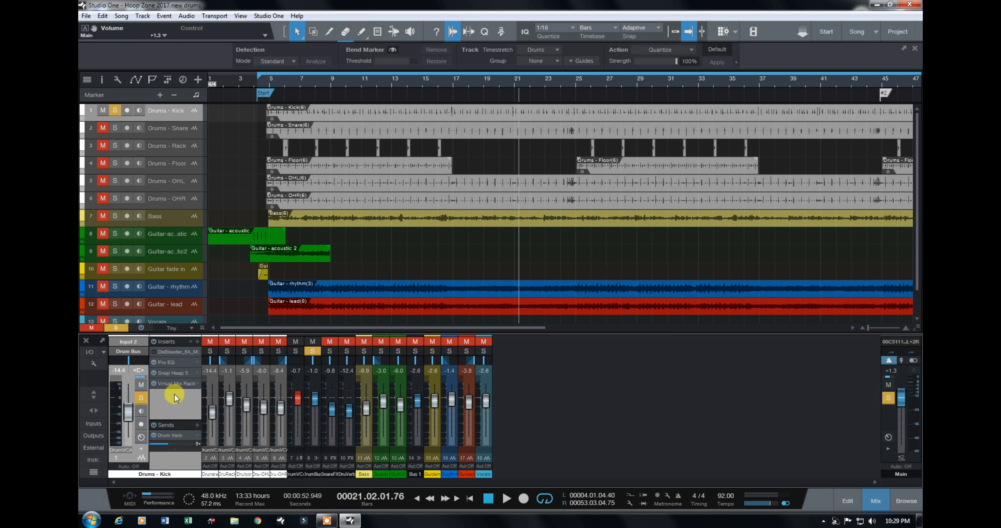
Step: Open the kick's Pro EQ and disable its LF, LC, LMF, MF and HF bands
left_click(172, 365)
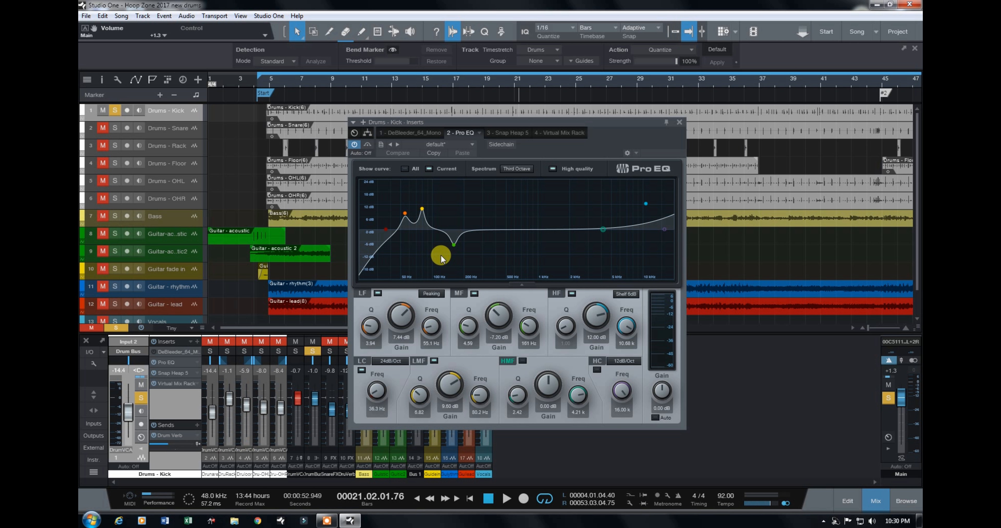
left_click(378, 295)
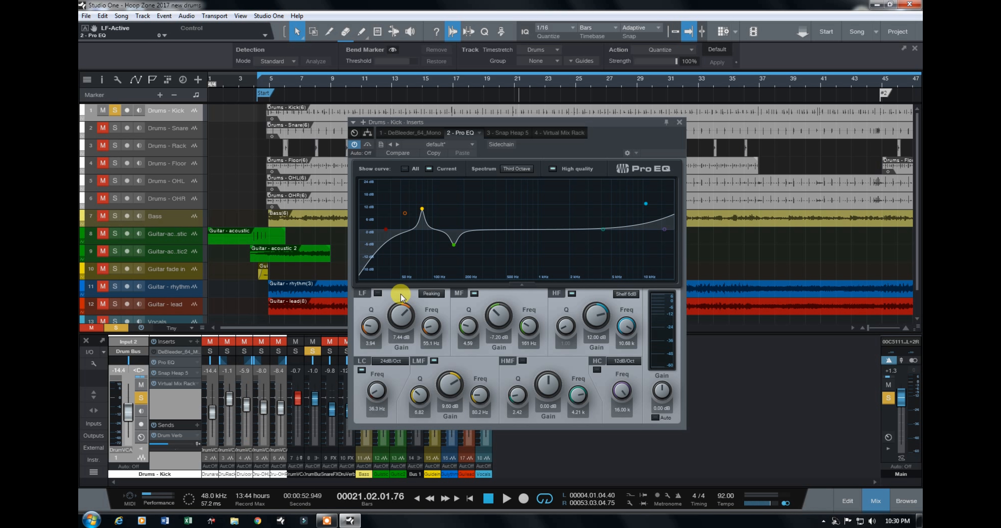
left_click(362, 371)
left_click(434, 361)
left_click(475, 294)
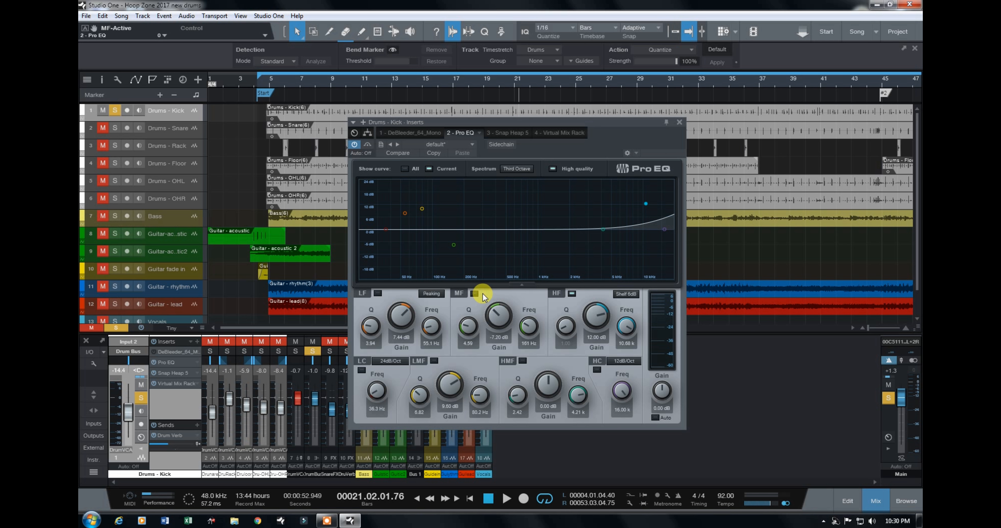
left_click(571, 293)
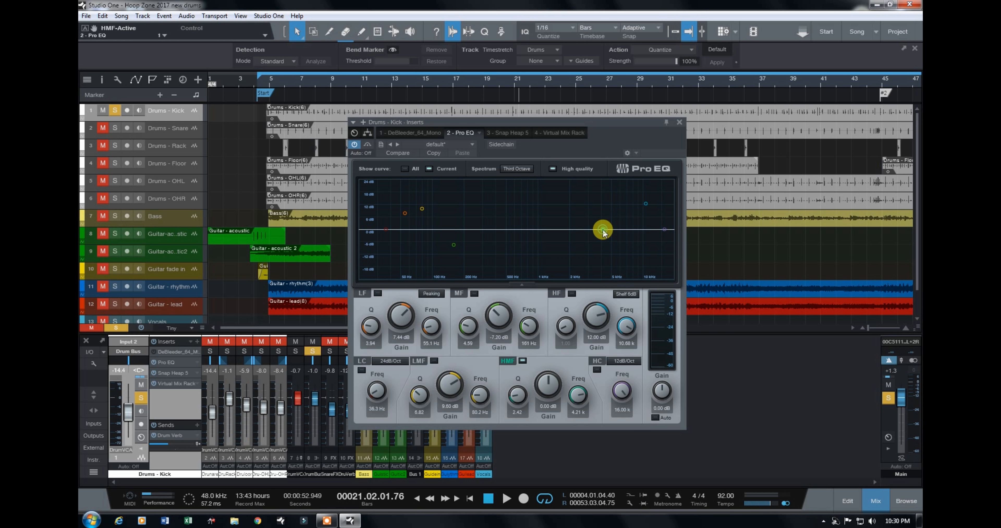
Step: Boost the kick EQ's HMF band to 20.64 dB with Q 12.78 and sweep its frequency down to 84.9 Hz and up to 430 Hz during playback
left_click_drag(517, 395, 570, 359)
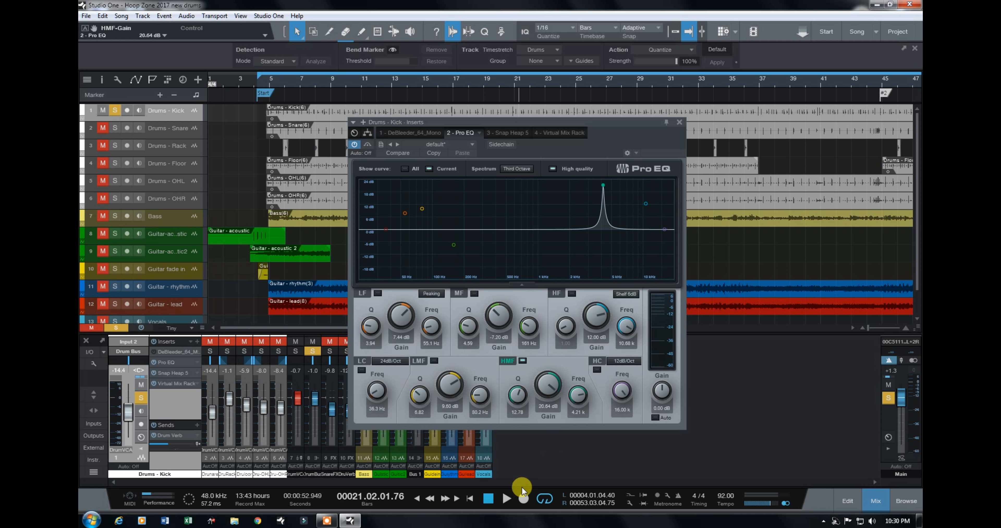
left_click(507, 500)
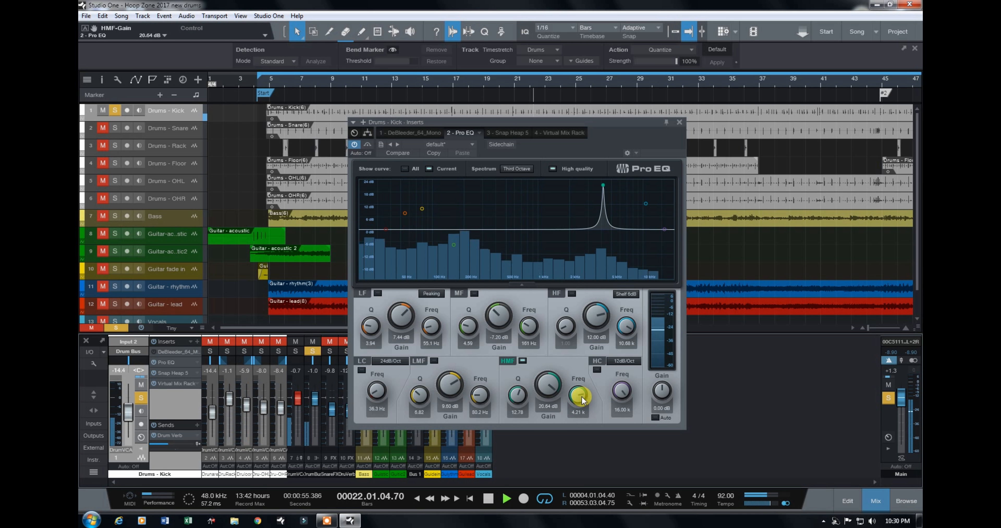
left_click_drag(583, 400, 567, 416)
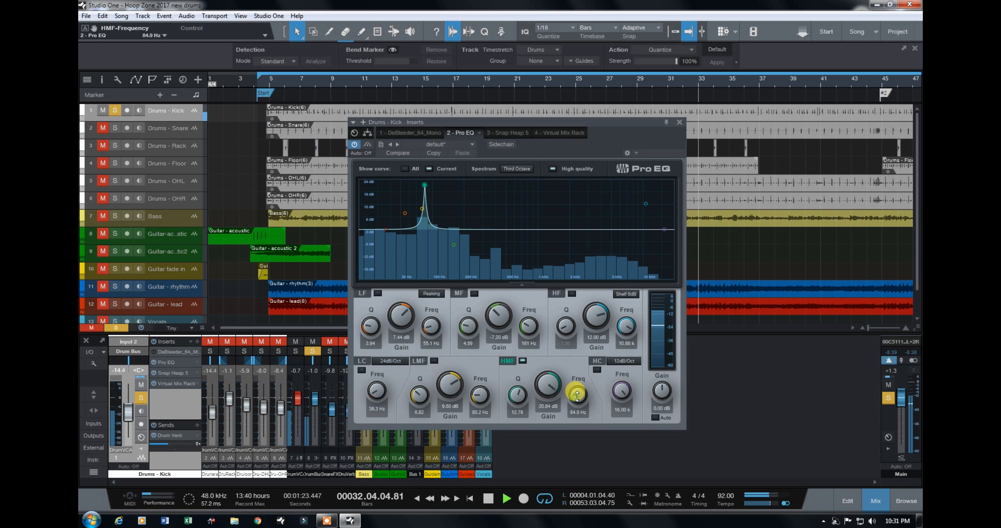
left_click_drag(578, 395, 614, 401)
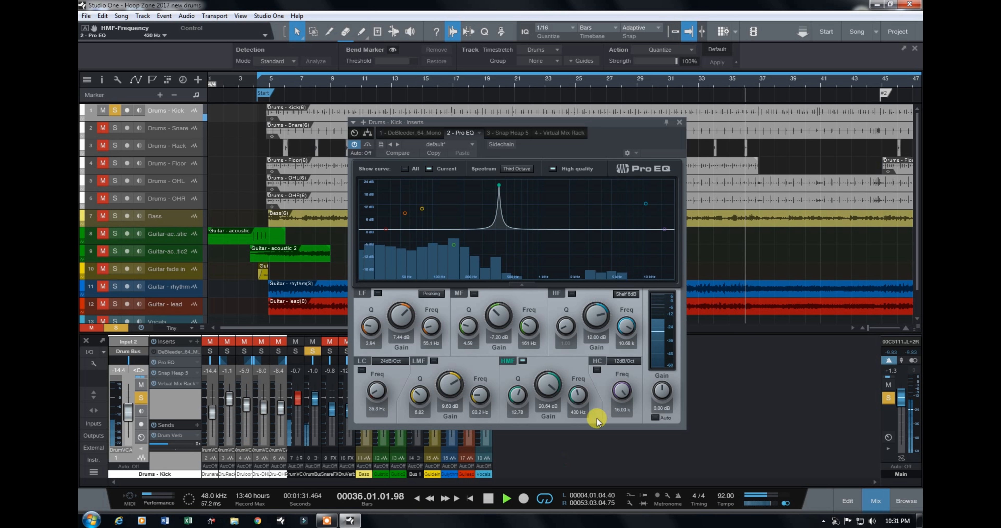
left_click(491, 500)
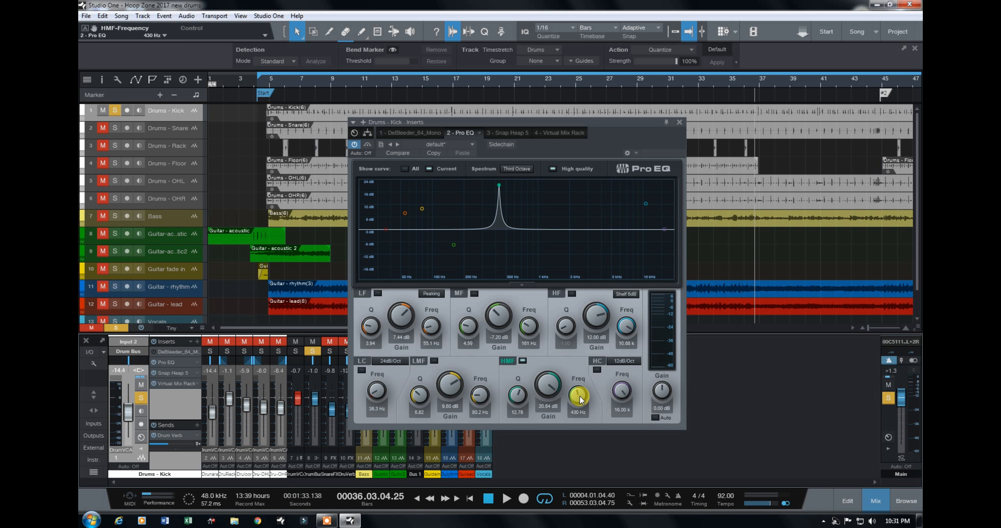
Step: Set the HMF band to about 164 Hz, move it to 2.18 kHz with Q 0.10, and reset its gain to 0 dB
left_click_drag(579, 394, 552, 407)
key("space")
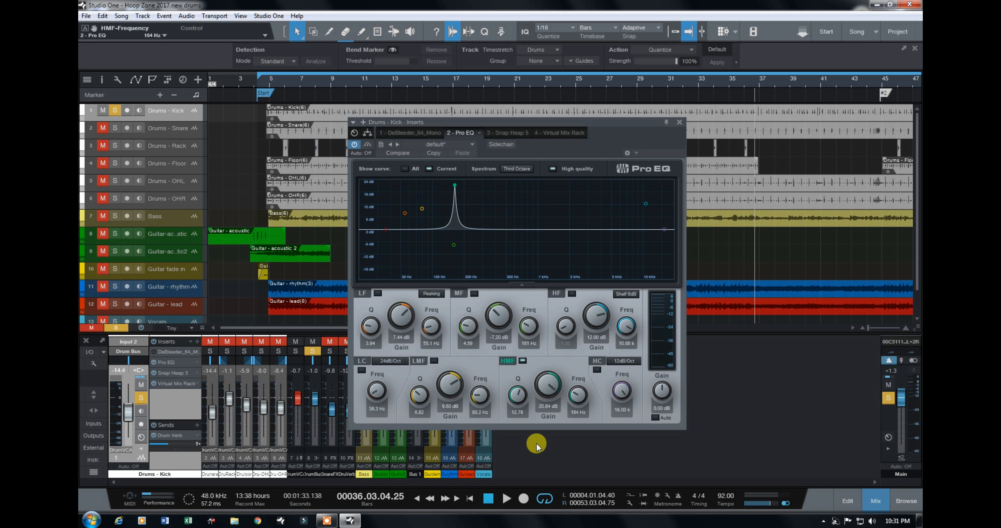
left_click_drag(577, 396, 600, 402)
mouse_move(519, 397)
left_mouse_down()
mouse_move(474, 402)
mouse_move(523, 411)
left_mouse_up()
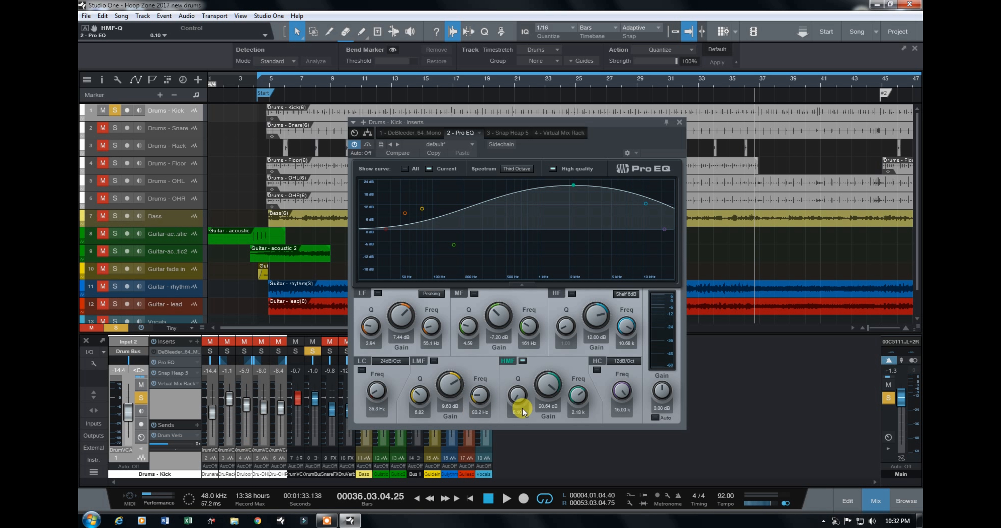
double_click(549, 406)
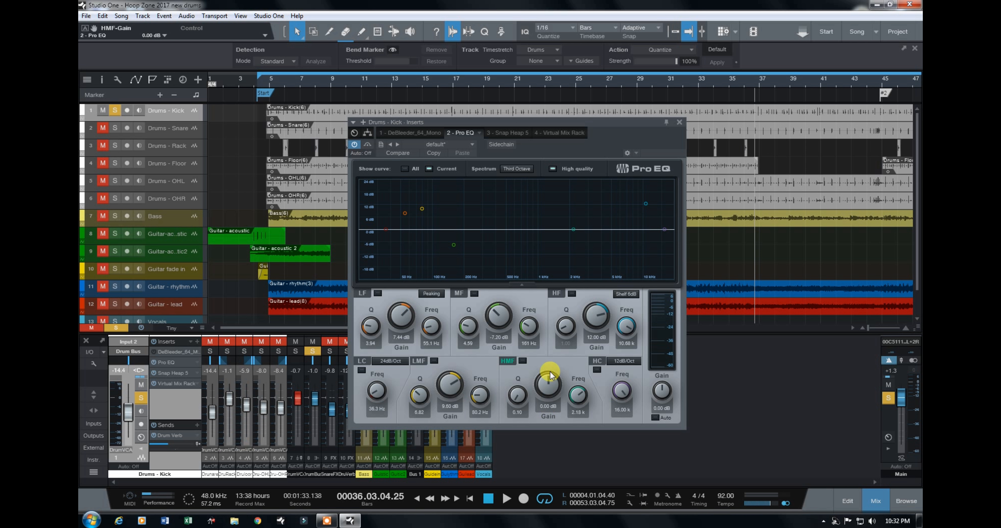
Step: Move the EQ window aside and re-enable the LC, LF, LMF, MF and HF bands one by one while the kick plays
left_click_drag(538, 123, 702, 149)
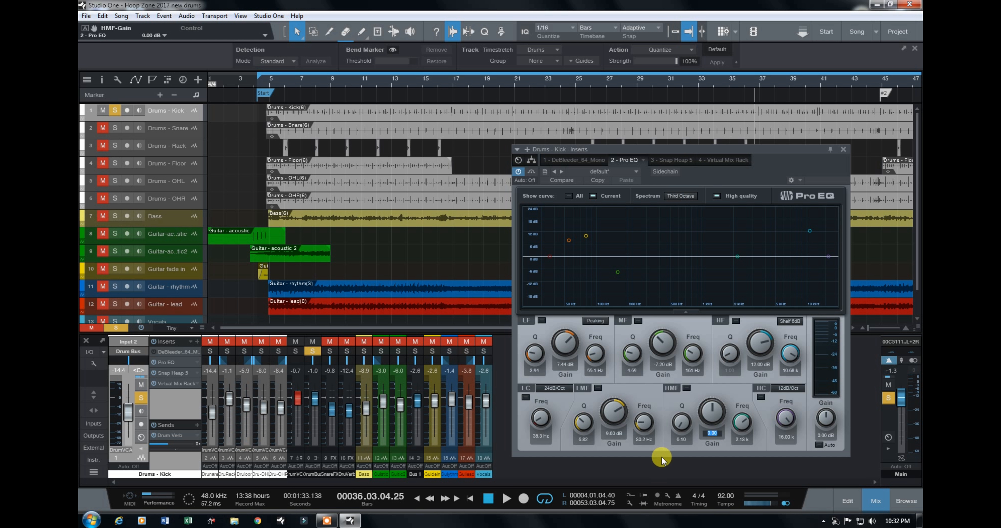
left_click(507, 498)
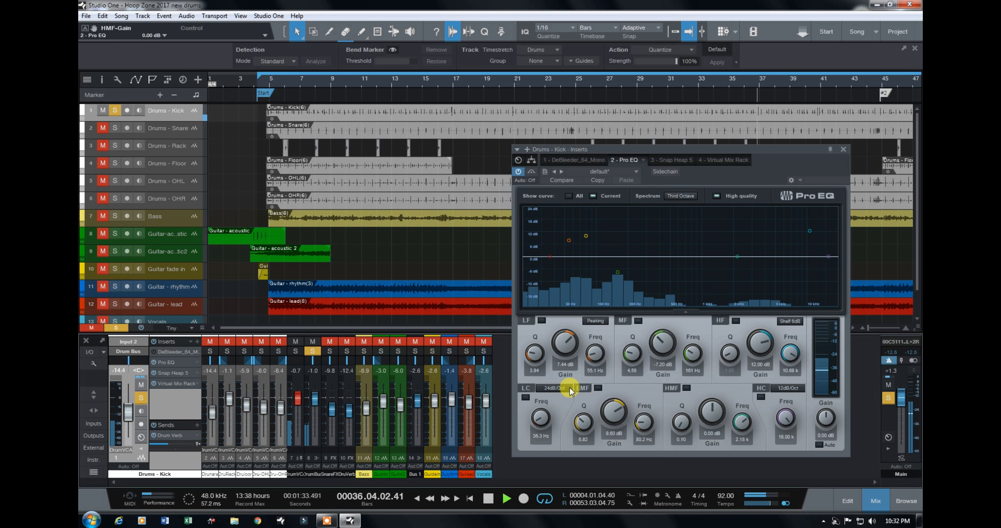
left_click(525, 397)
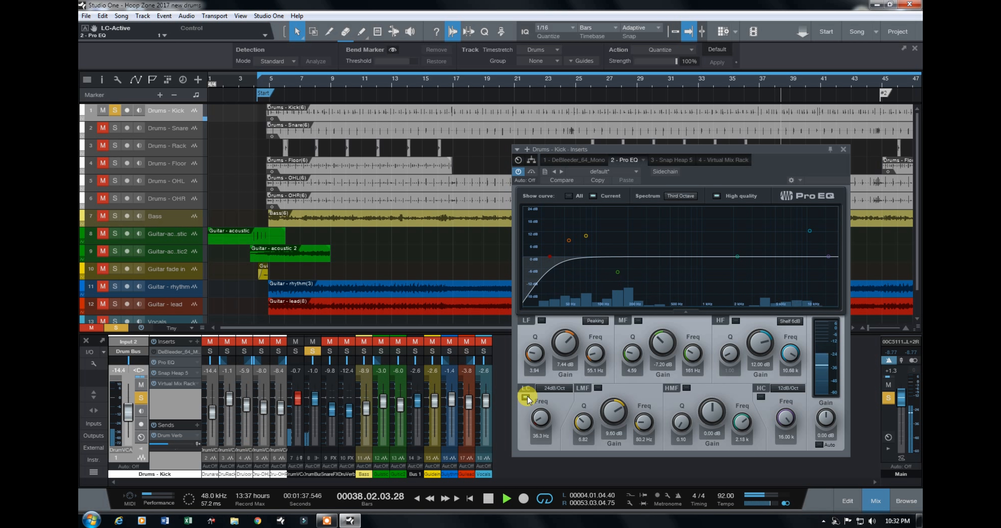
left_click(542, 322)
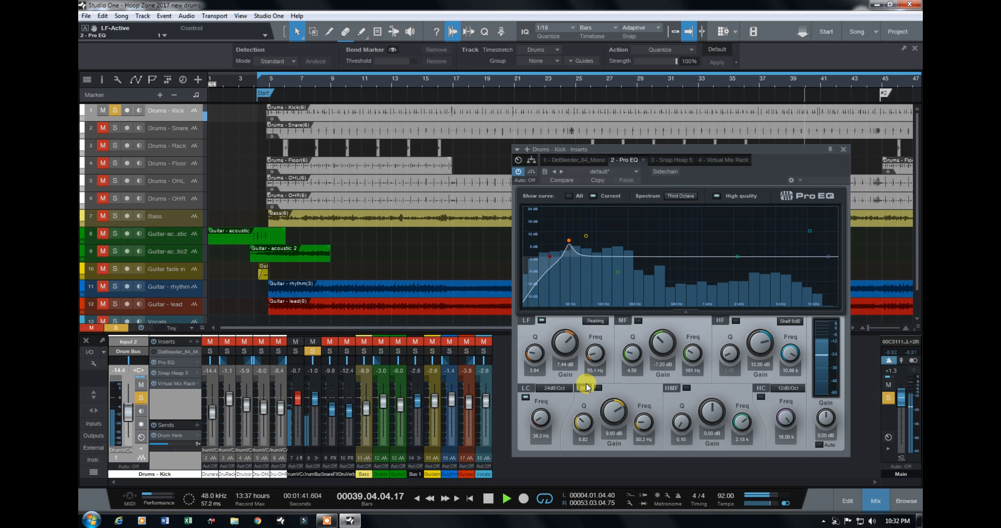
left_click(598, 388)
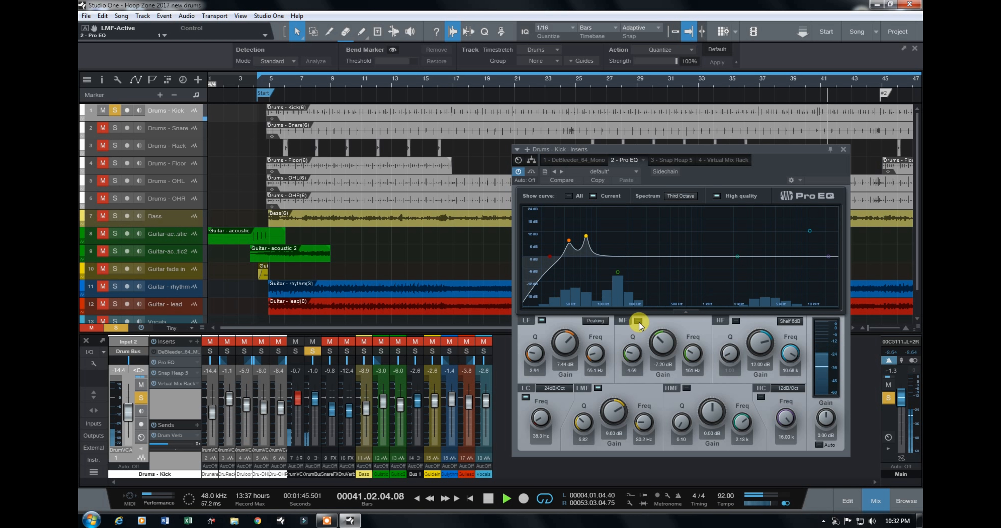
left_click(736, 322)
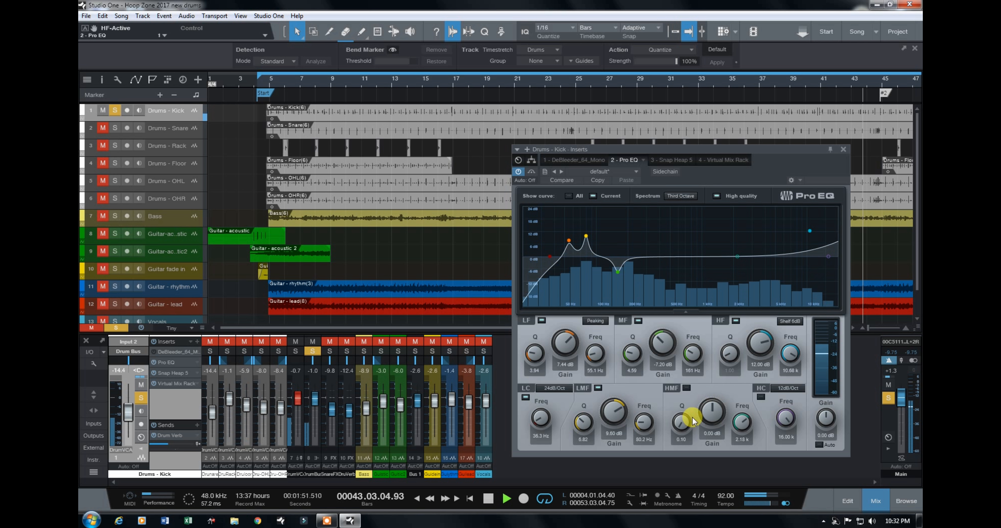
Step: Compare the kick with the Pro EQ bypassed and active, and stop playback
left_click(519, 172)
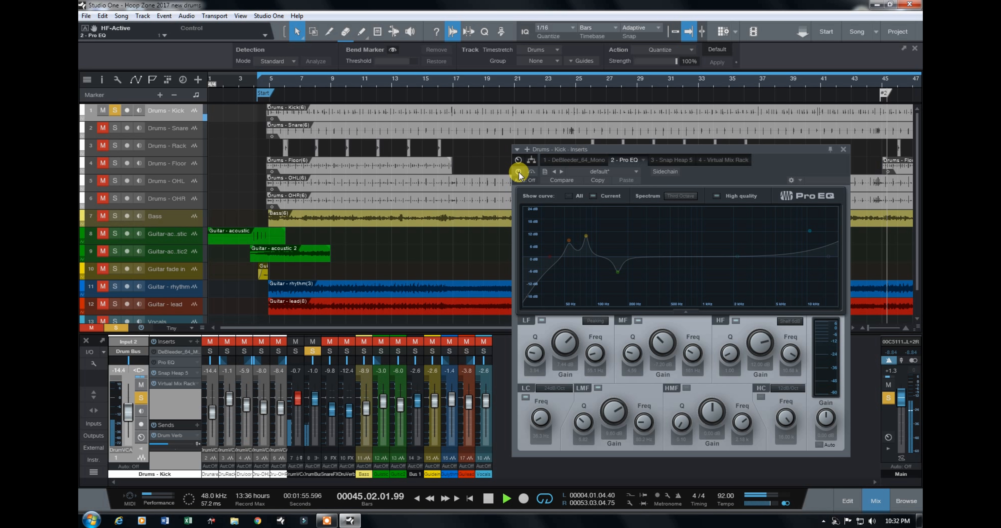
left_click(519, 171)
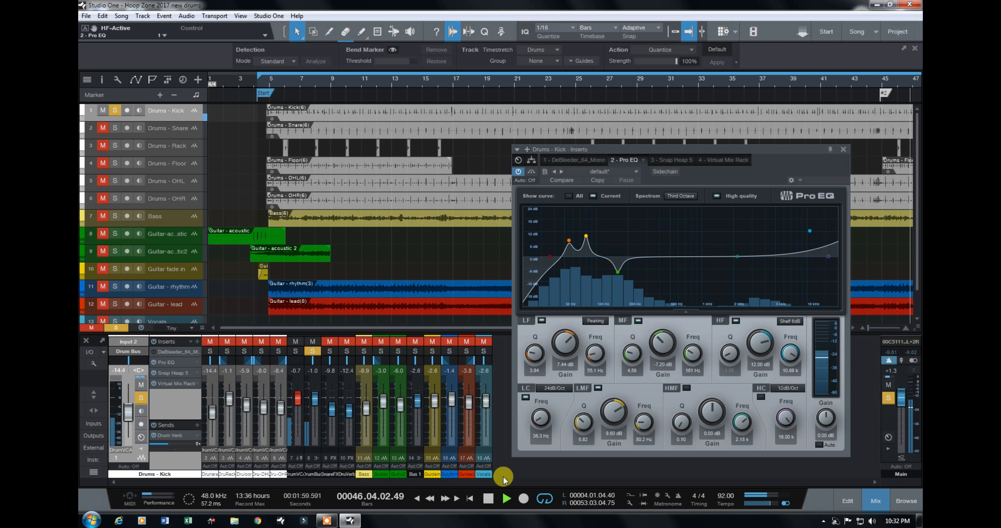
left_click(489, 499)
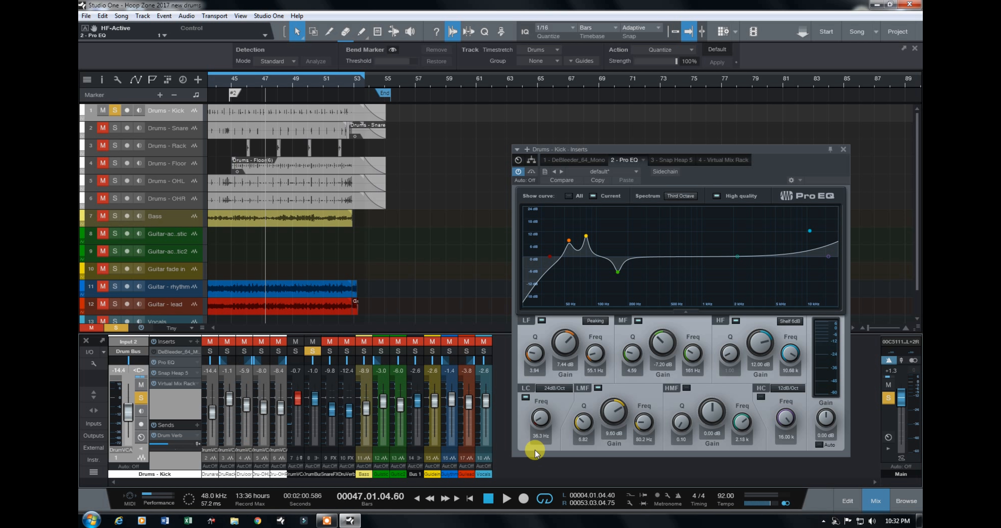
Step: Open the kick's Snap Heap insert and disable Serial Bus 3 and Serial Bus 2, leaving the first compressor active
left_click(678, 160)
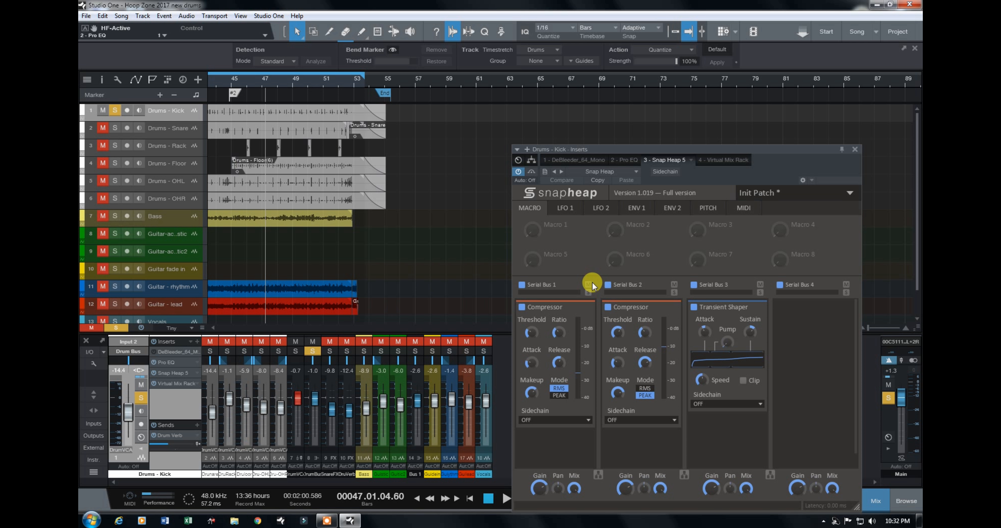
mouse_move(590, 264)
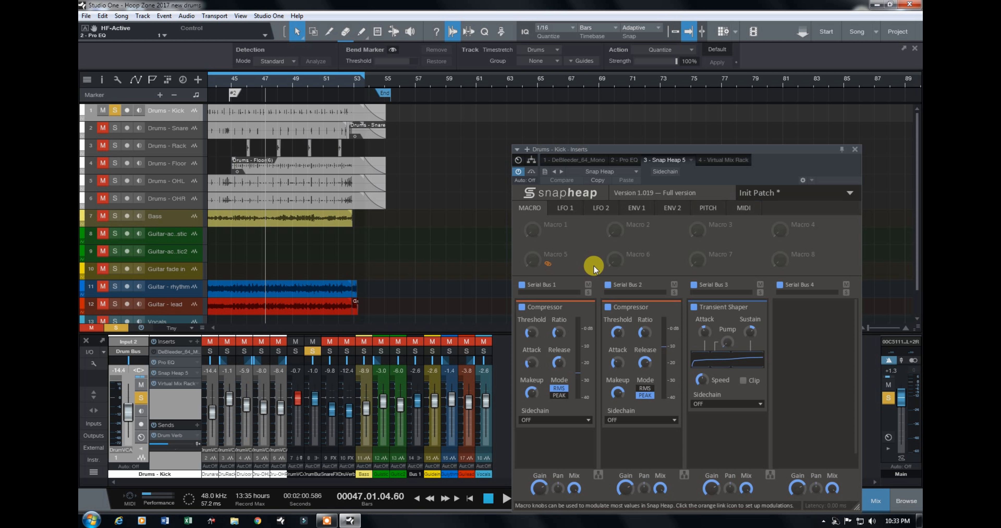
left_click(694, 285)
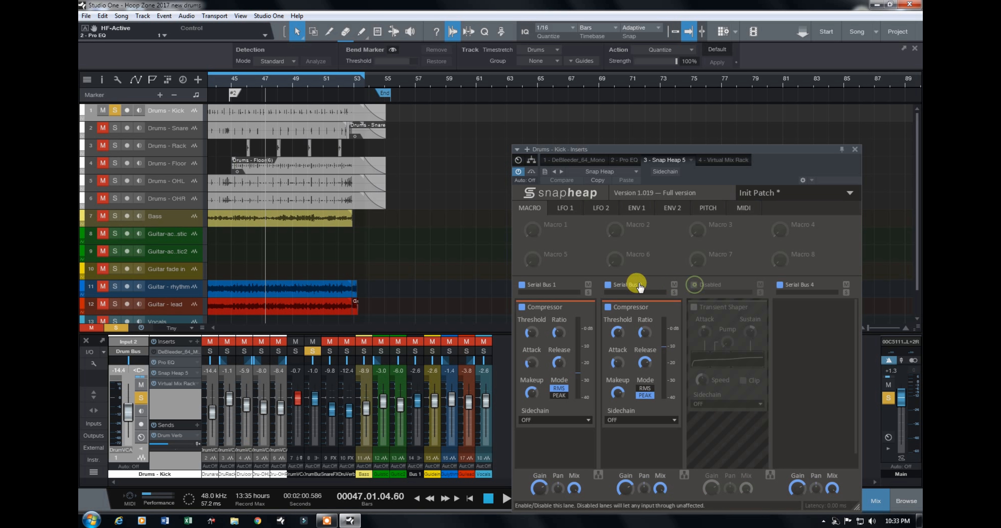
left_click(607, 285)
Step: Examine the kick track's waveform close up around bar 47, with the plug-in window moved off it
left_click_drag(202, 327, 226, 286)
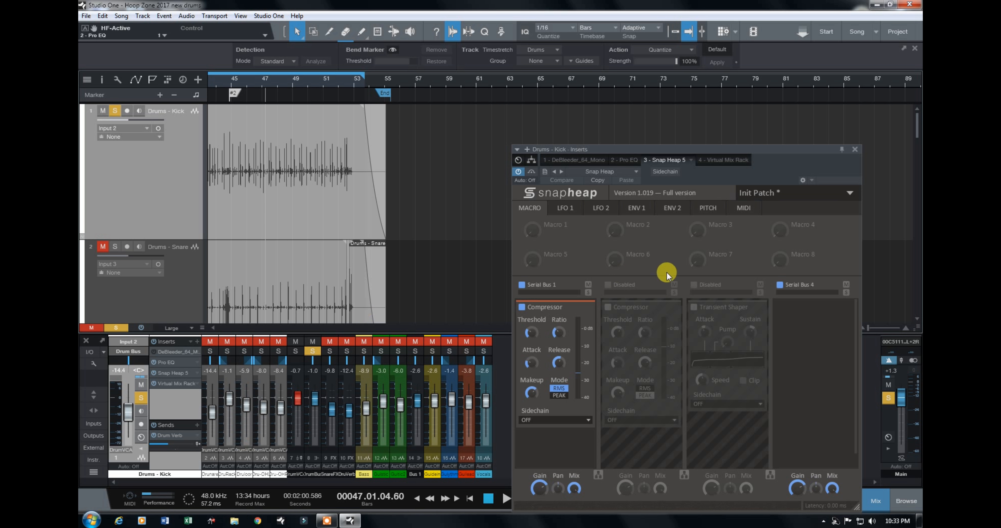
left_click_drag(867, 328, 880, 329)
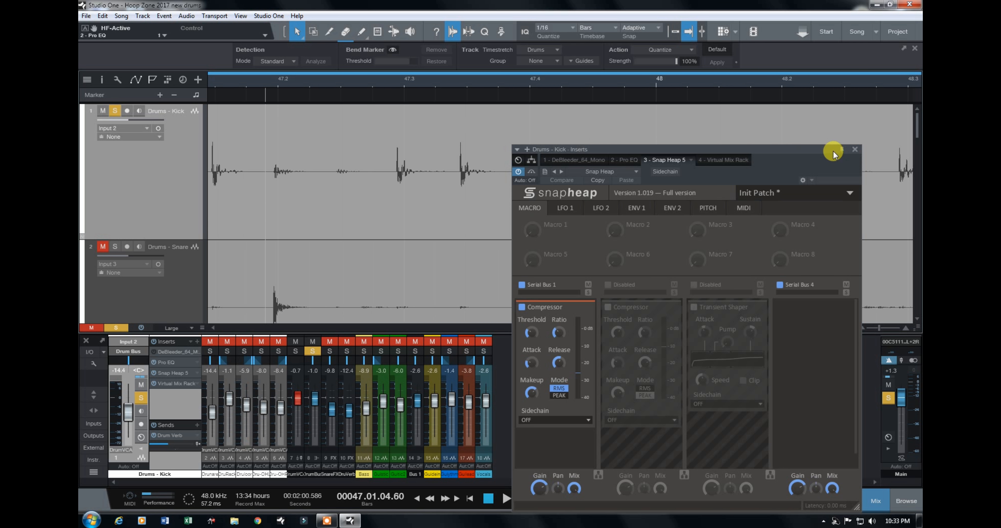
left_click_drag(821, 153, 627, 263)
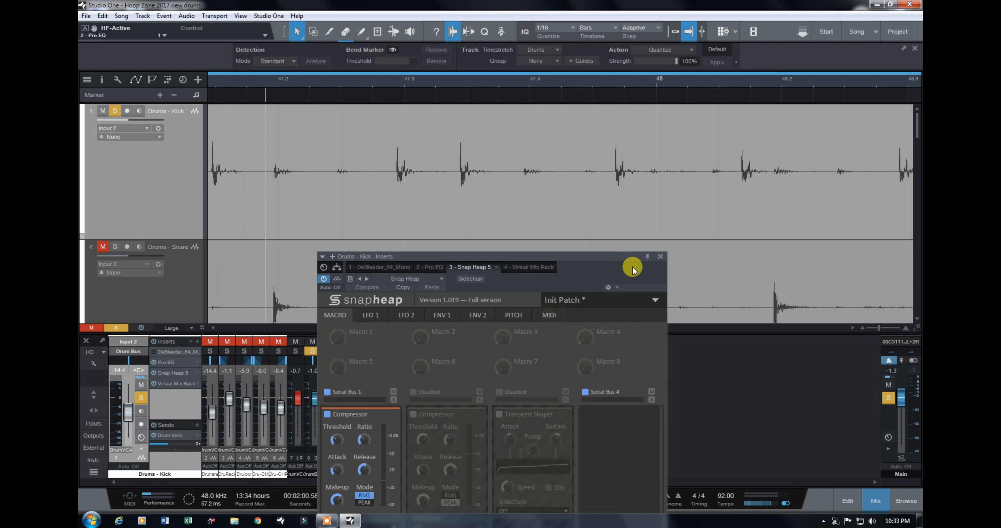
Step: Zoom the timeline out, reduce the track height to Tiny and move the Snap Heap window up
left_click(854, 328)
left_click(854, 329)
left_click_drag(854, 330, 870, 330)
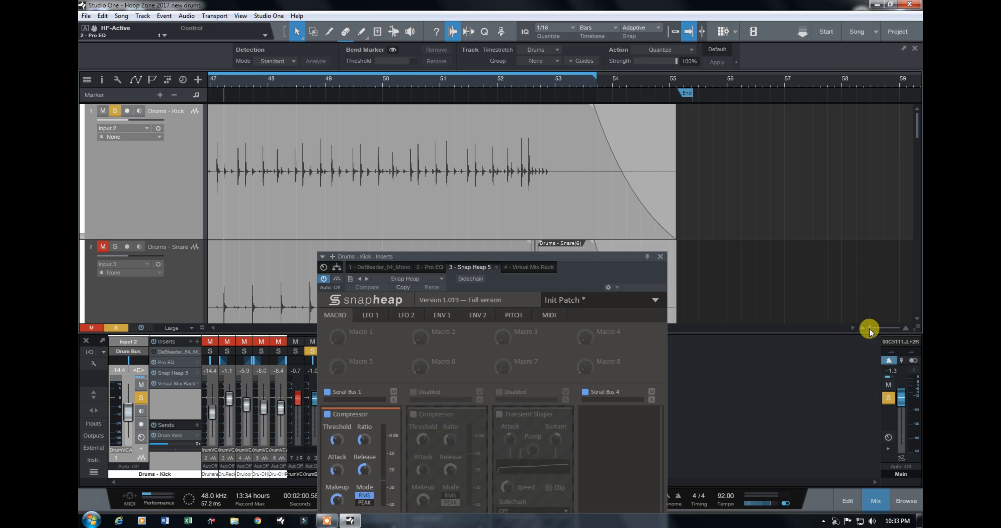
left_click_drag(204, 327, 186, 429)
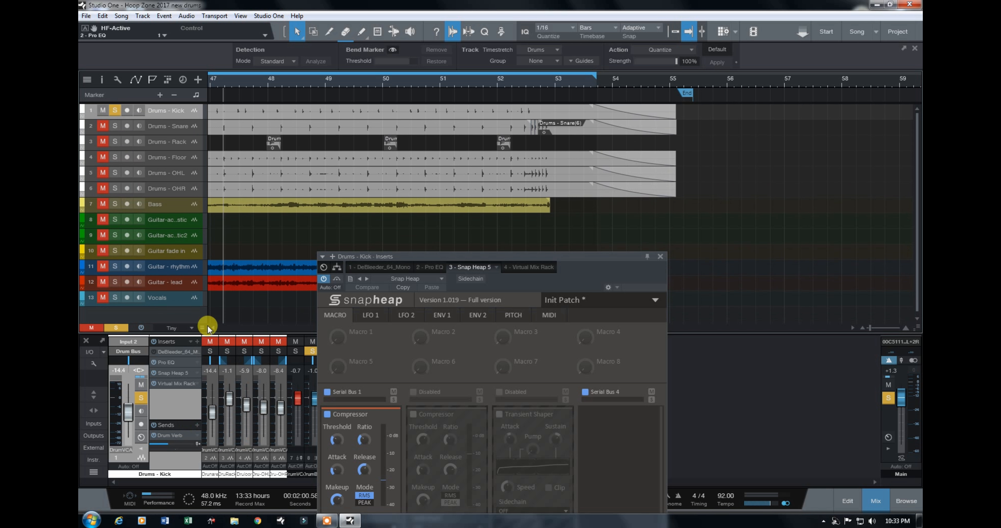
left_click_drag(422, 256, 576, 106)
Step: Play the kick briefly through the first compressor and review its Attack, Release, Ratio and Makeup controls
left_click(506, 499)
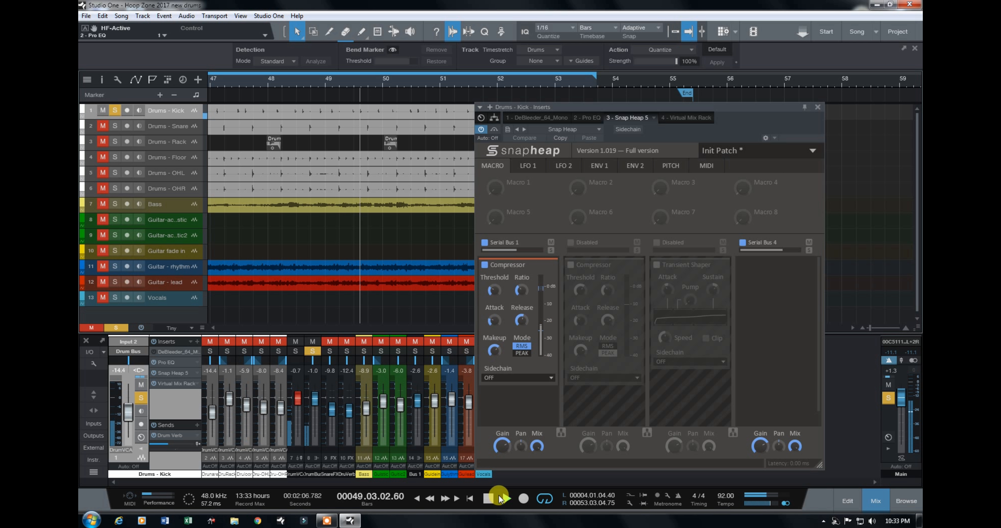
left_click(489, 498)
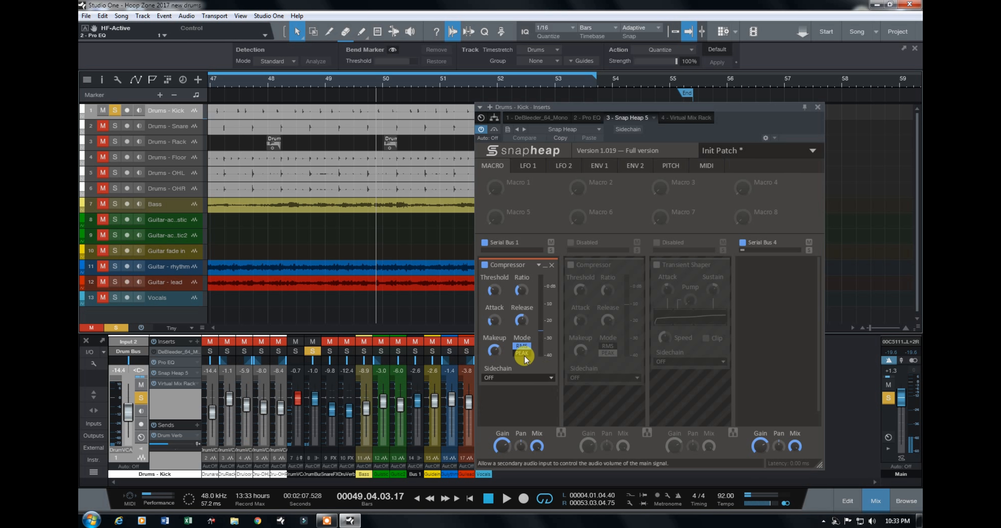
left_click(495, 321)
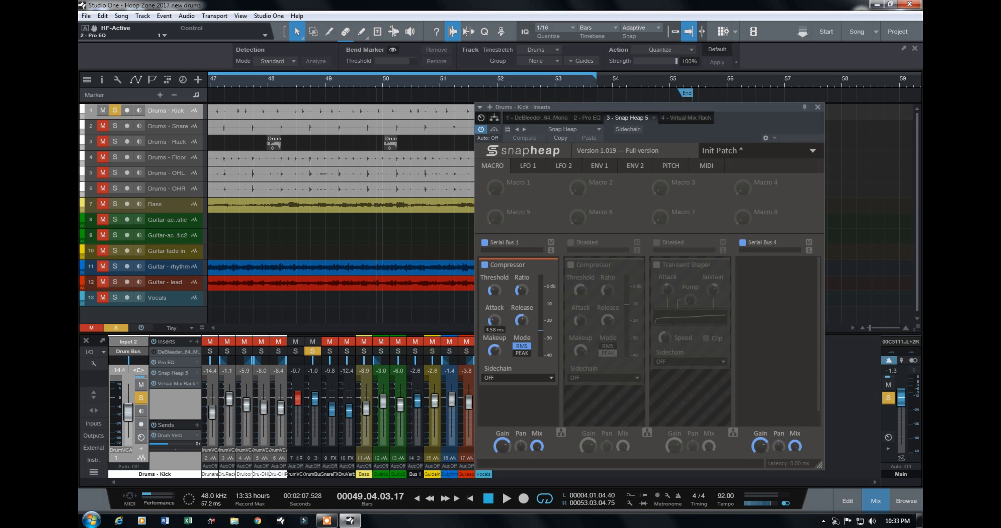
left_click(521, 321)
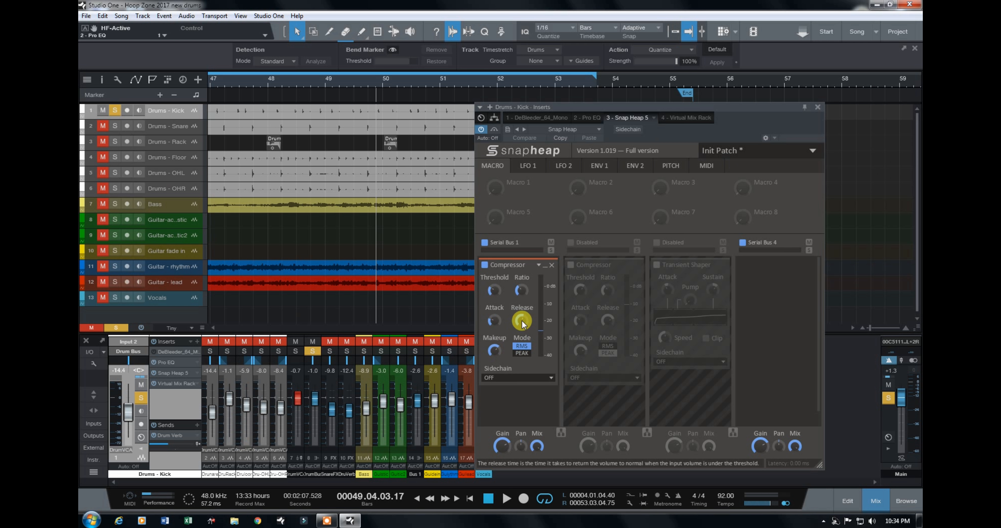
left_click(522, 289)
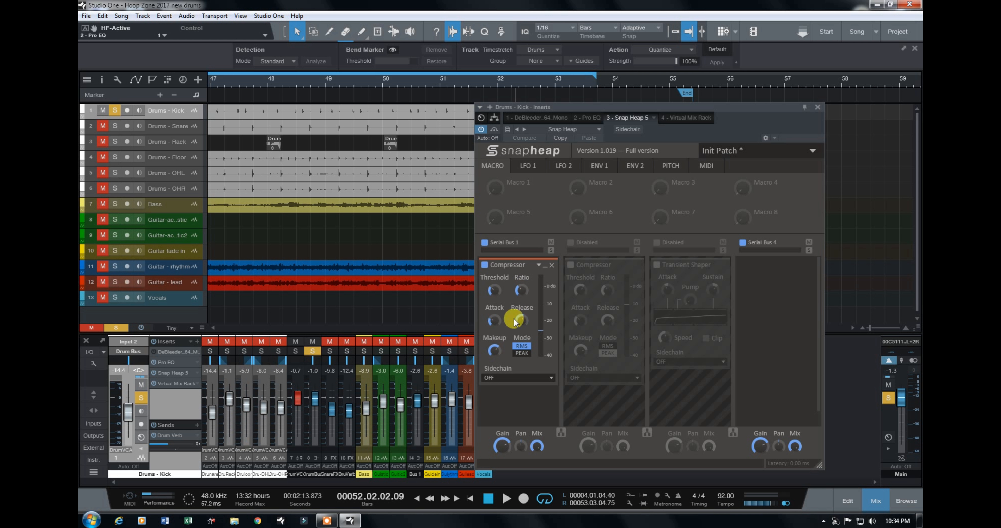
left_click(495, 351)
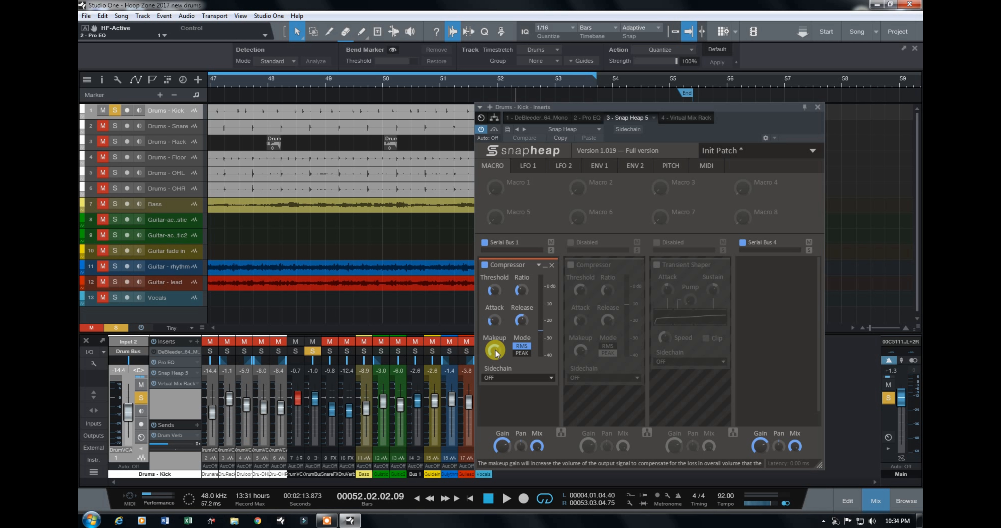
Step: Enable Serial Bus 2 in Snap Heap and play the kick from the song start through both compressors before stopping
left_click(570, 243)
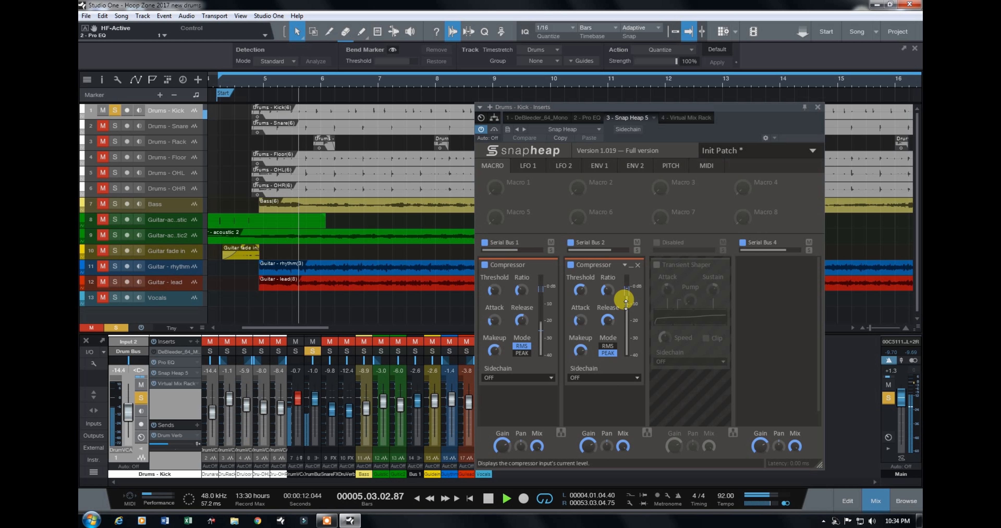
left_click_drag(611, 314, 620, 303)
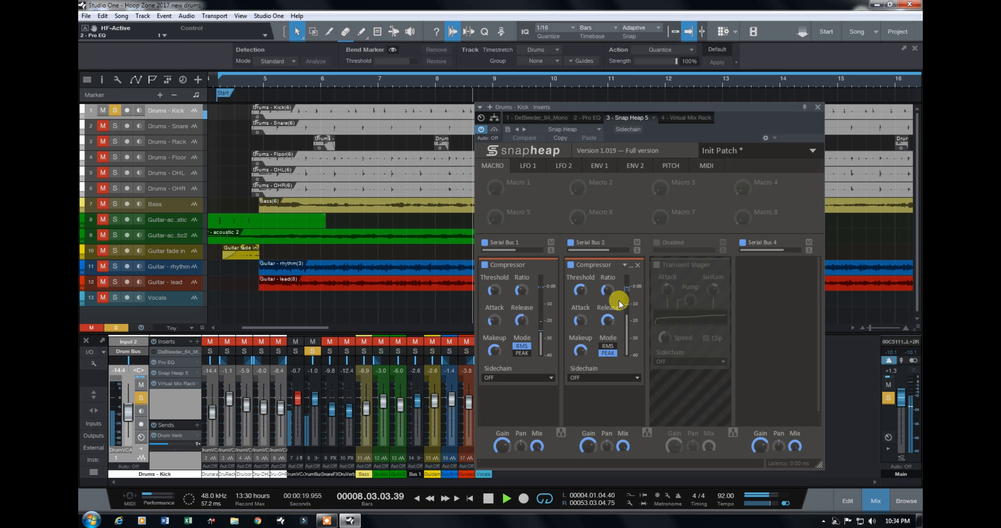
key("space")
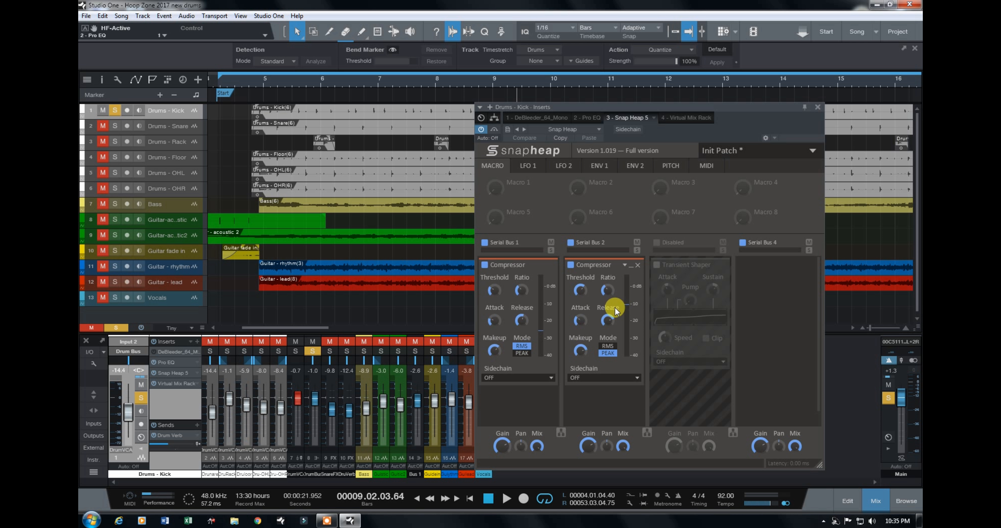
mouse_move(615, 315)
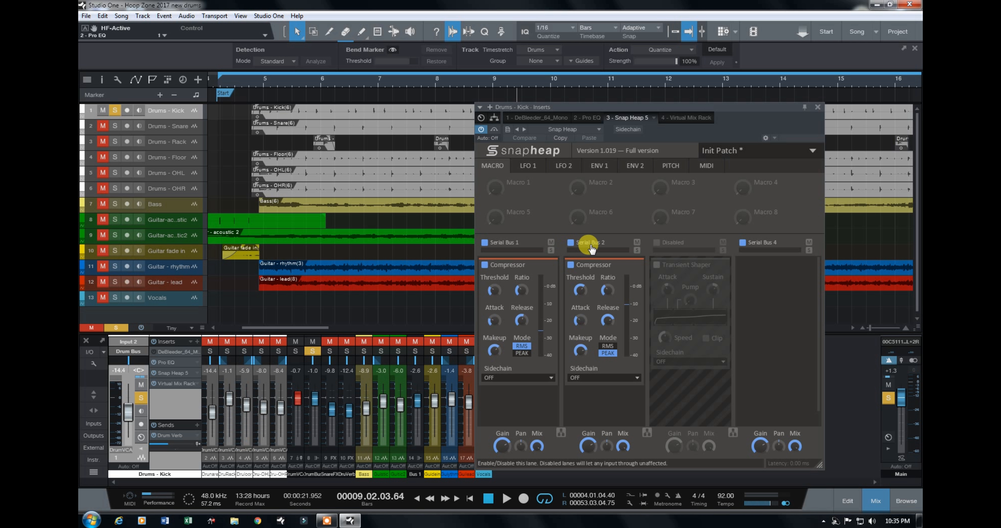
Step: Enable Serial Bus 3 with the Transient Shaper, comparing the kick with the effect off and on during playback
left_click(656, 242)
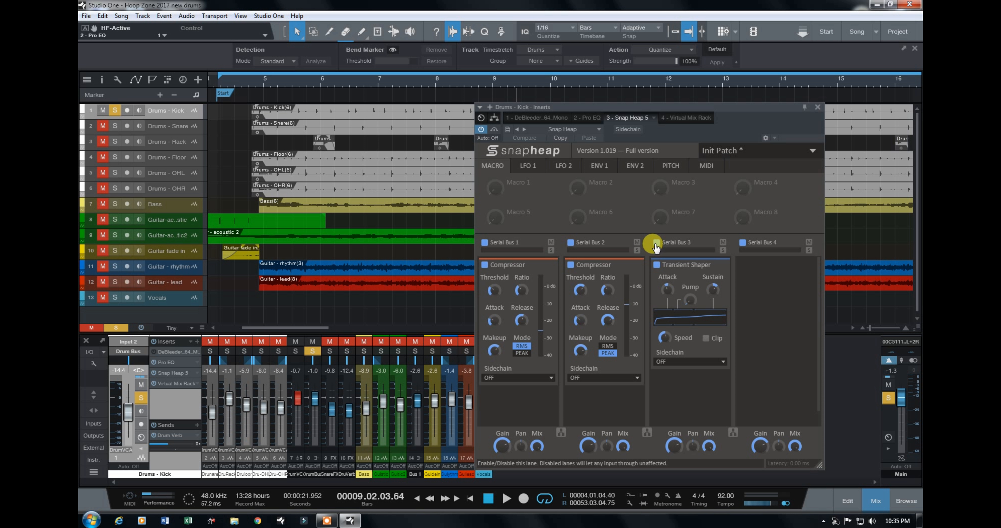
left_click(506, 498)
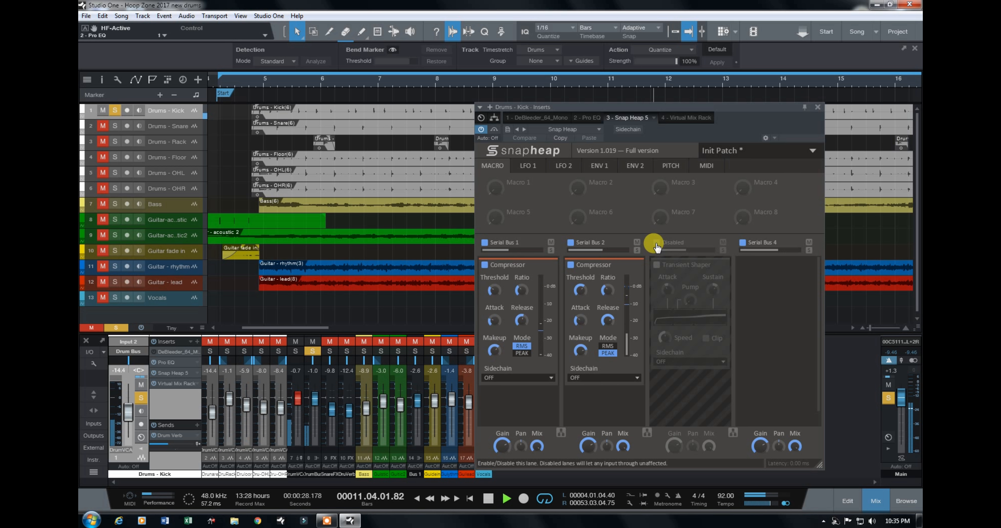
left_click(657, 244)
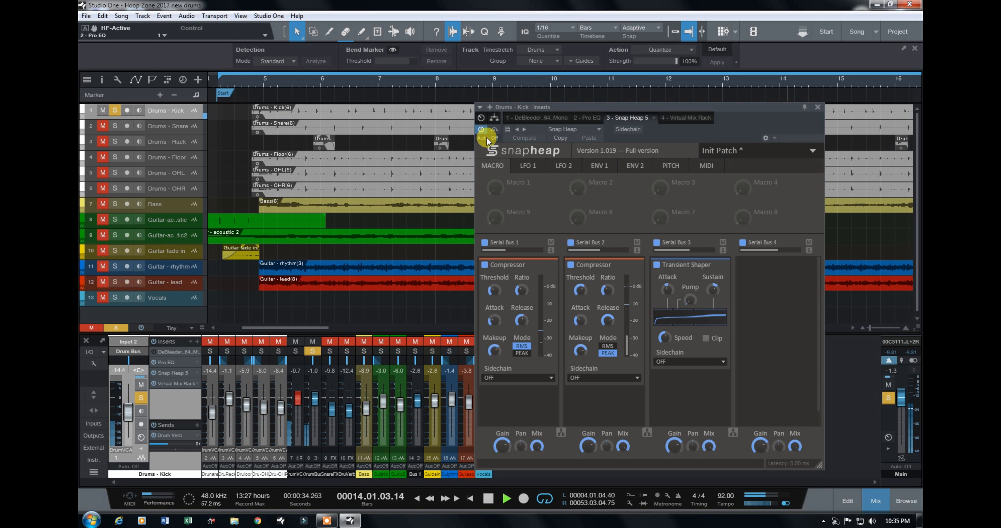
left_click(481, 131)
left_click(656, 243)
left_click(490, 501)
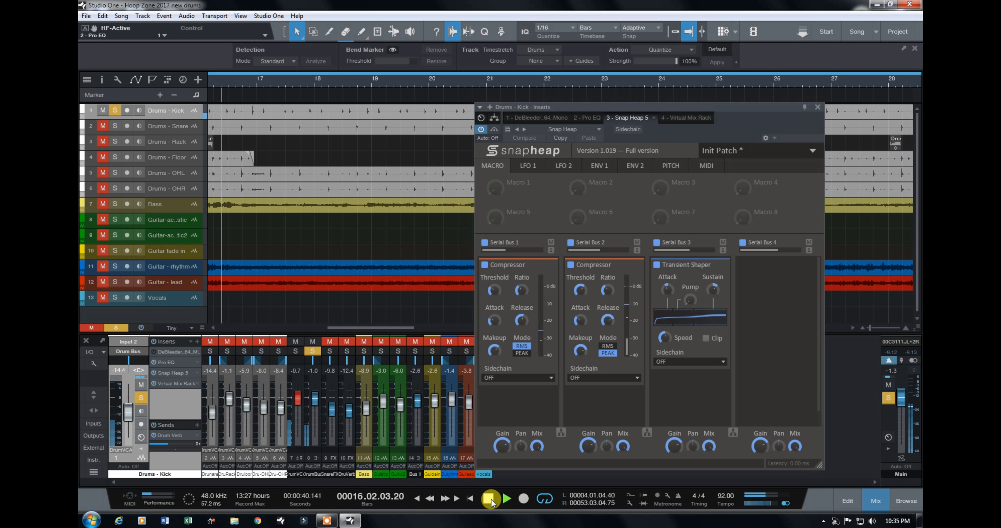
left_click(491, 501)
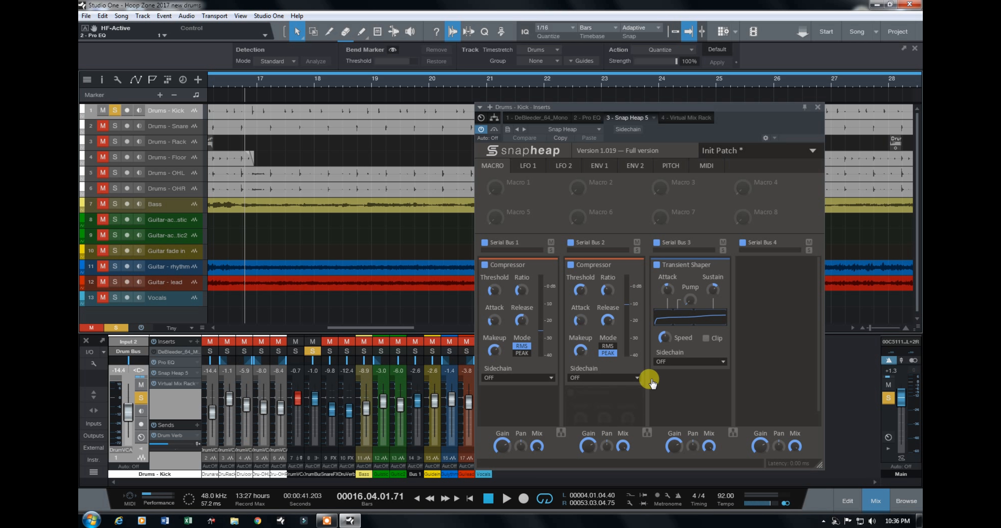
Step: Close the kick's insert window, switch the solo from the kick to the snare and expand the snare channel
left_click(818, 107)
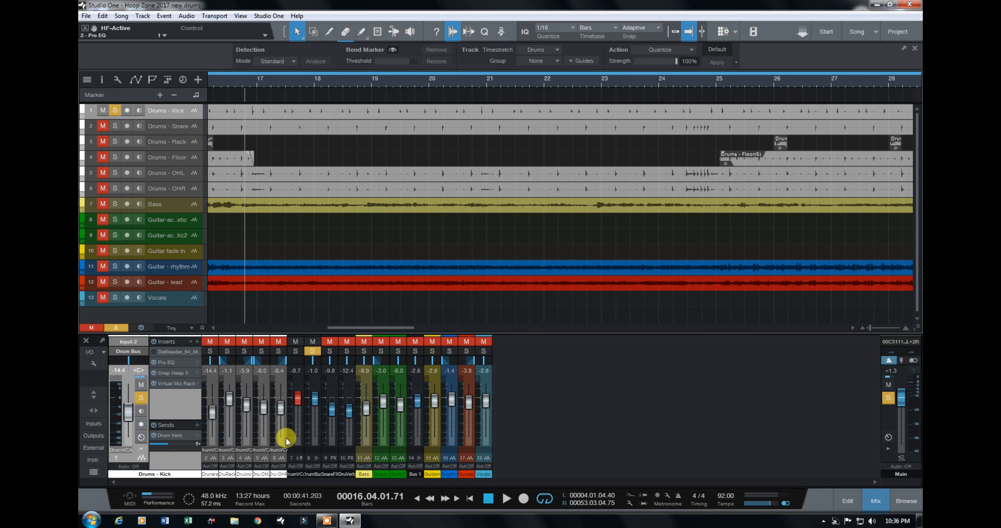
left_click(141, 449)
left_click(117, 351)
left_click(134, 351)
double_click(137, 382)
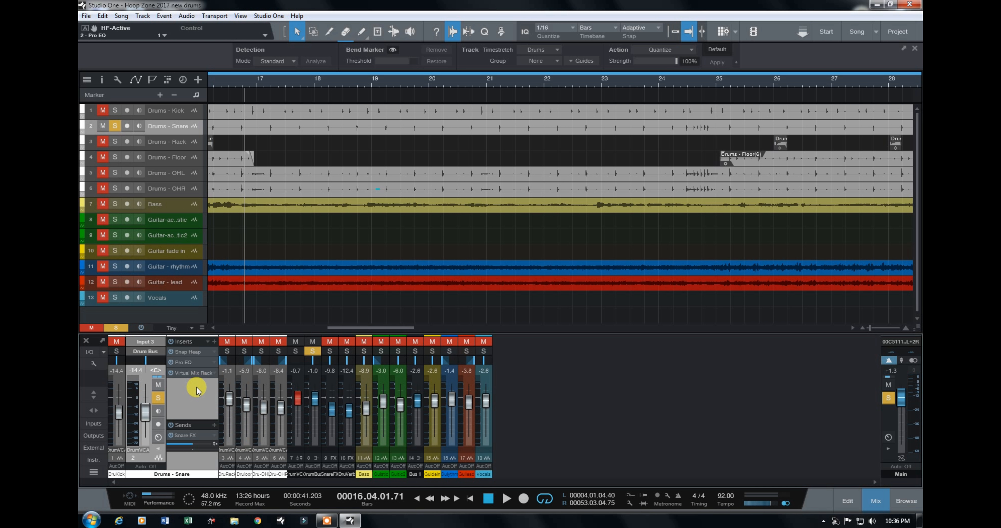
Step: Compare the snare with Pro EQ before and after Snap Heap during playback, leaving Snap Heap first
left_click_drag(191, 363, 193, 352)
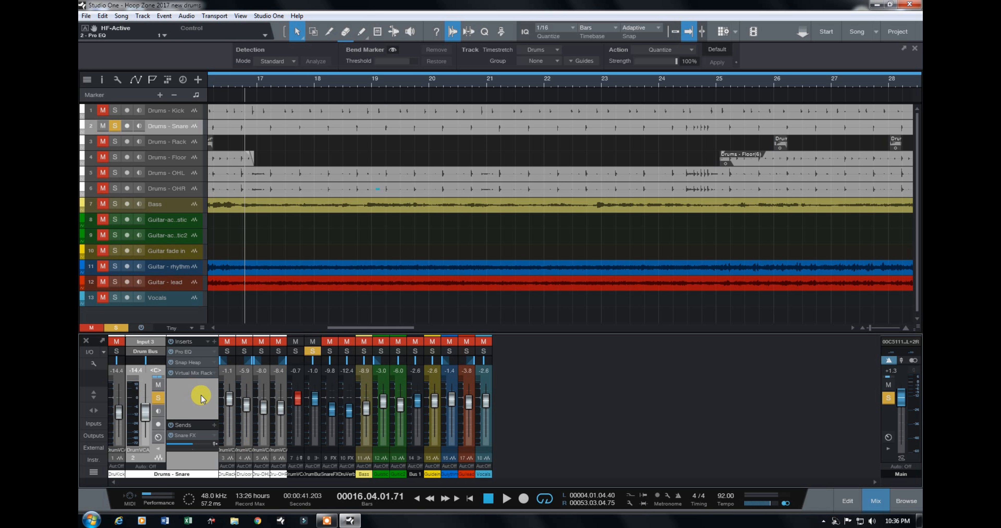
left_click(506, 502)
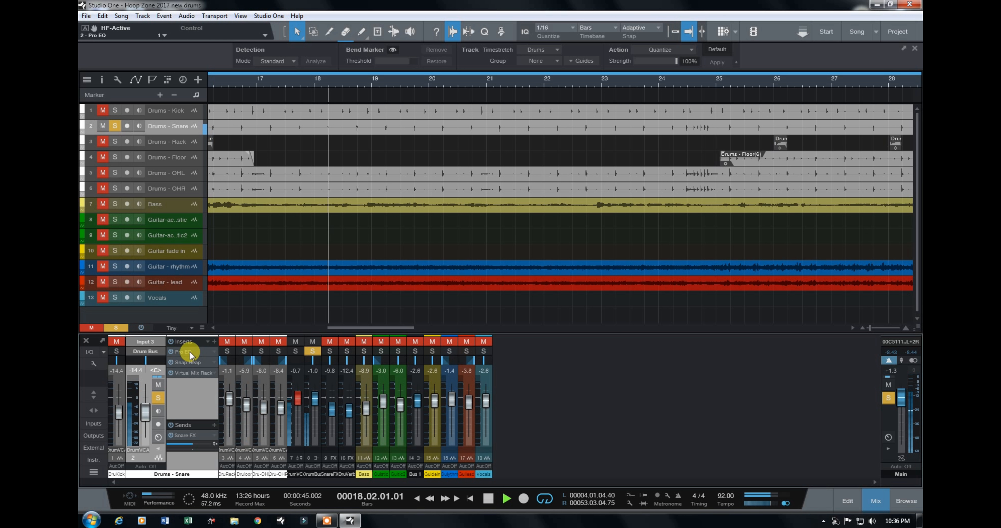
left_click_drag(190, 351, 190, 370)
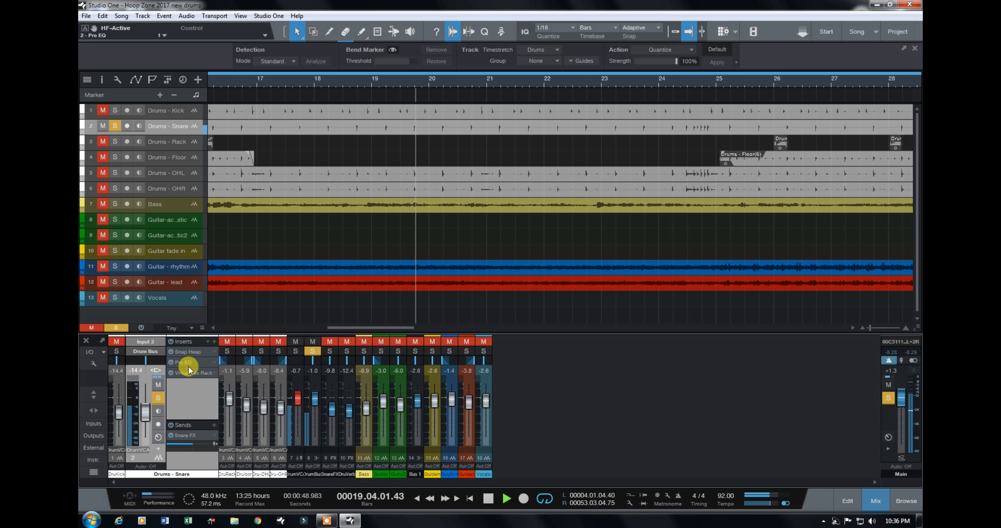
left_click_drag(189, 369, 191, 350)
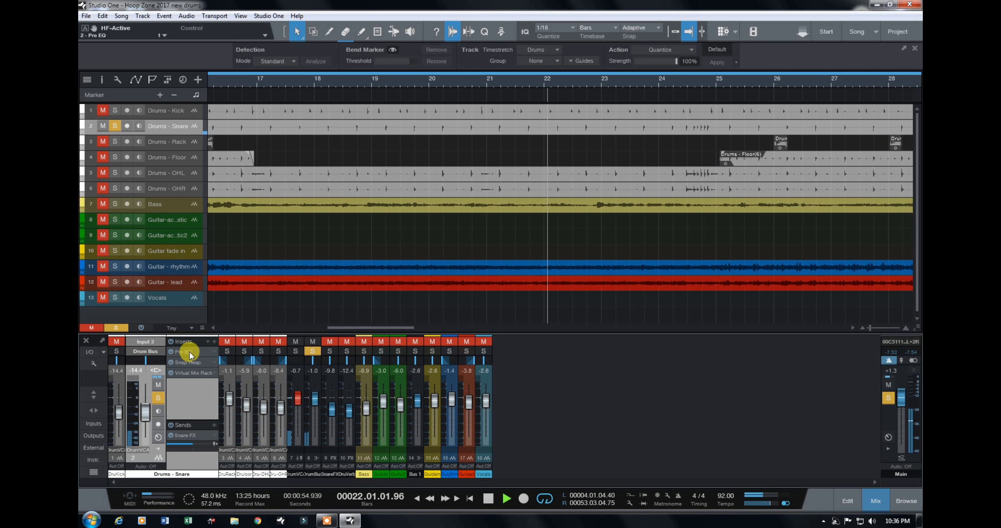
left_click_drag(189, 351, 187, 381)
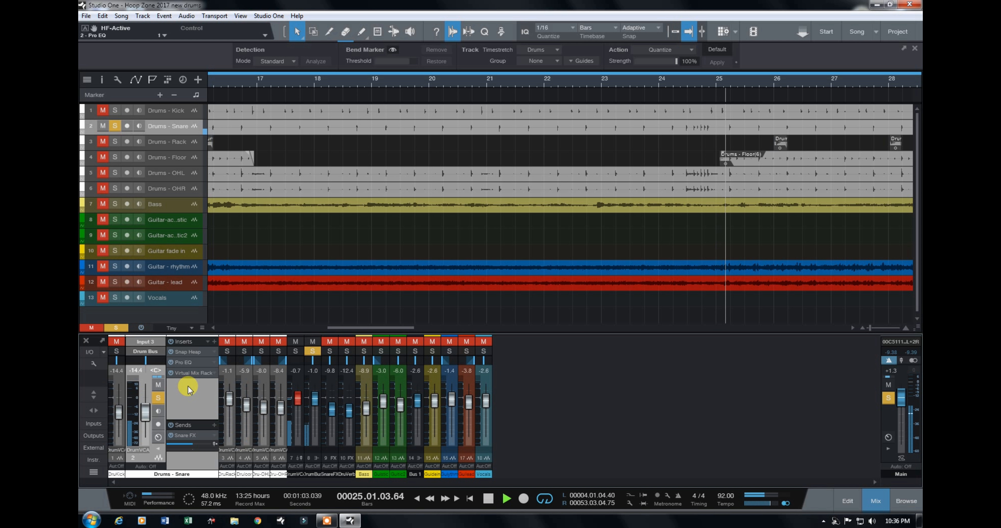
key("space")
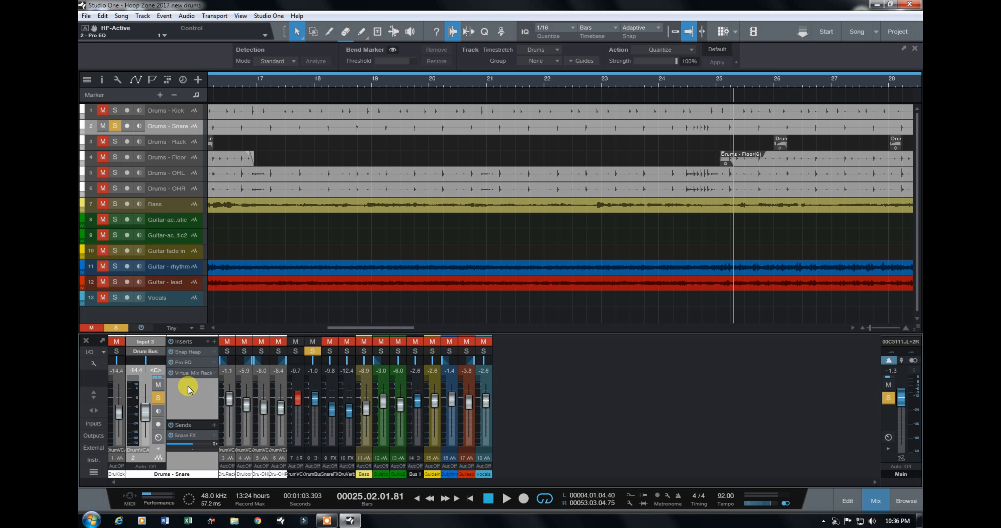
Step: Open the snare's Snap Heap insert and play the snare to observe its compressors working
left_click(191, 352)
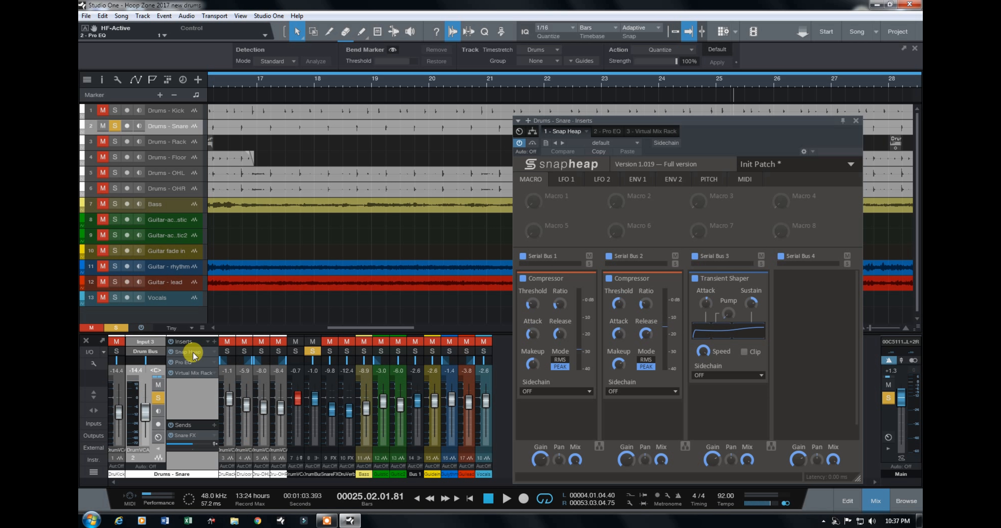
key("space")
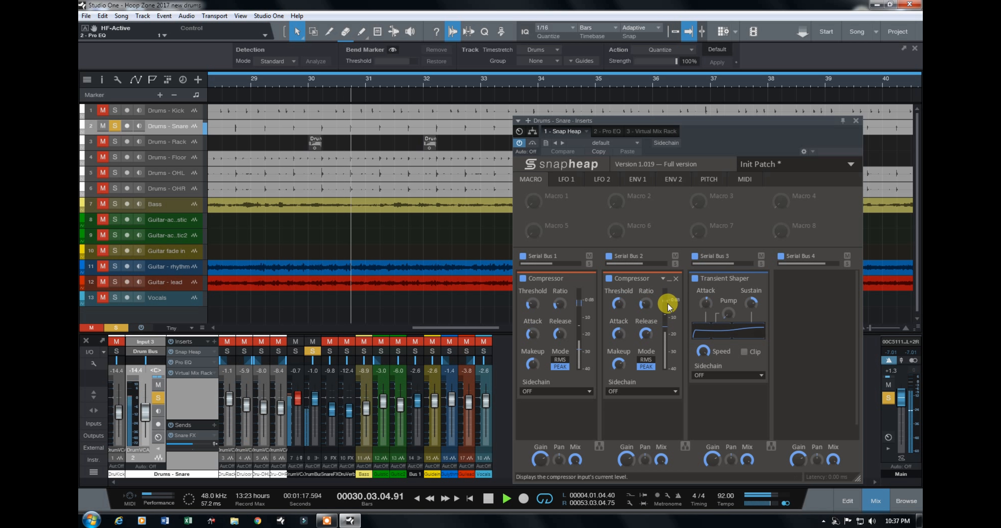
key("space")
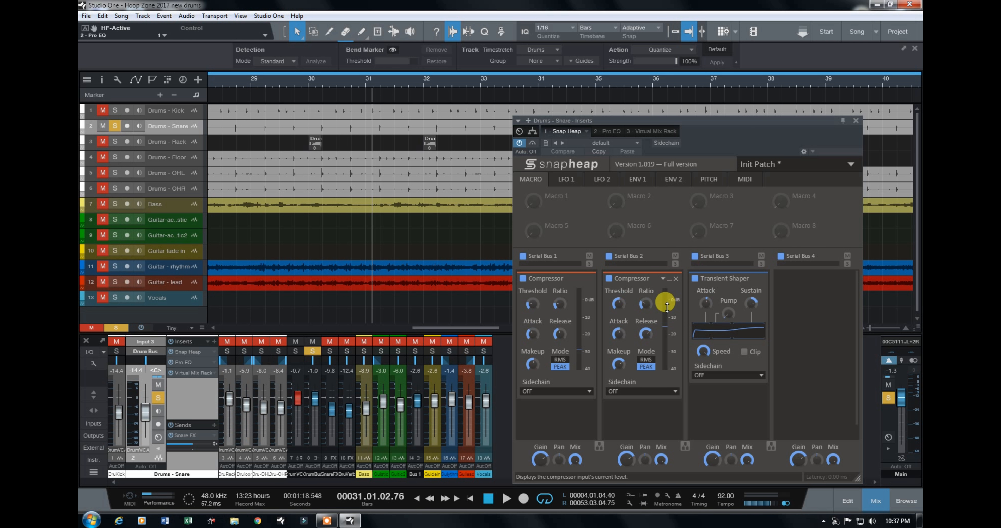
Step: Open the snare's Pro EQ and compare its LF boost with the MF cut during playback, leaving LF enabled and MF off
left_click(616, 131)
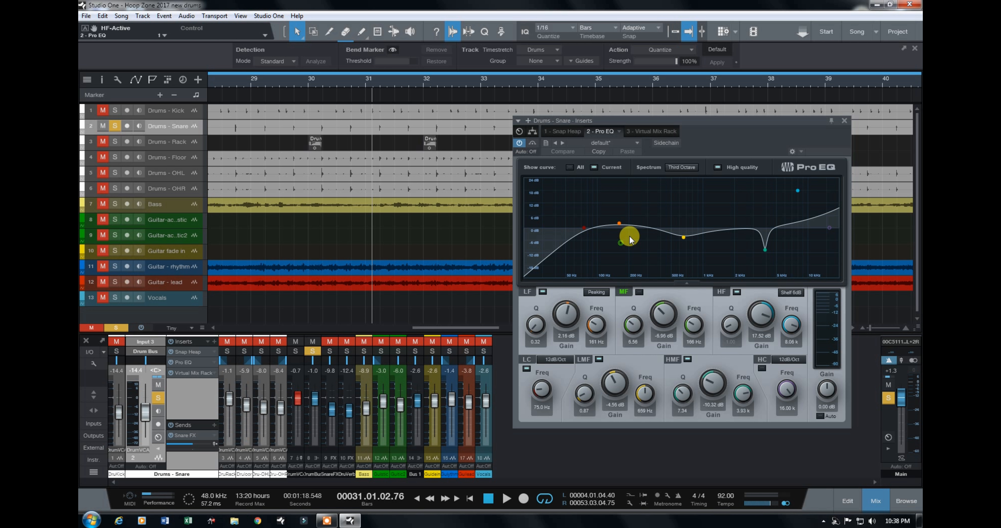
key("space")
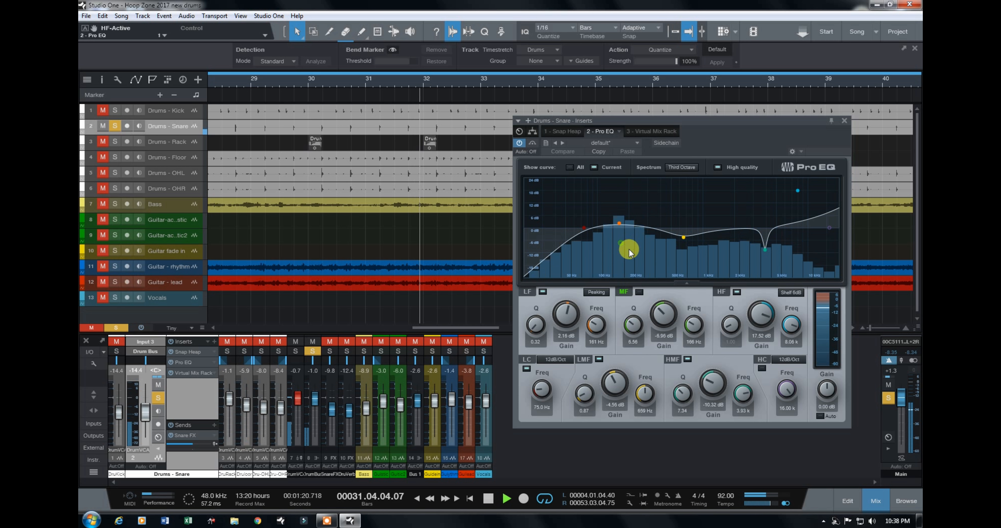
left_click(543, 292)
left_click(640, 292)
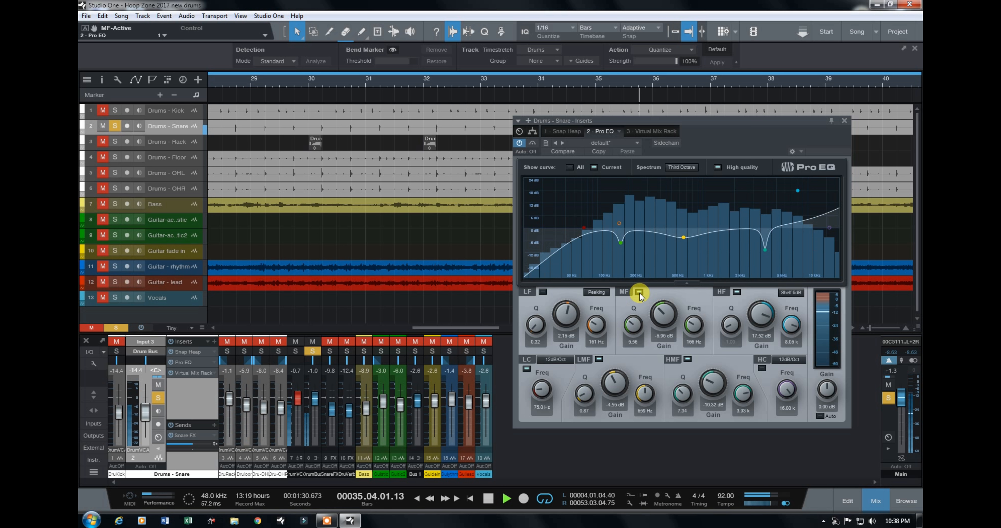
left_click(639, 293)
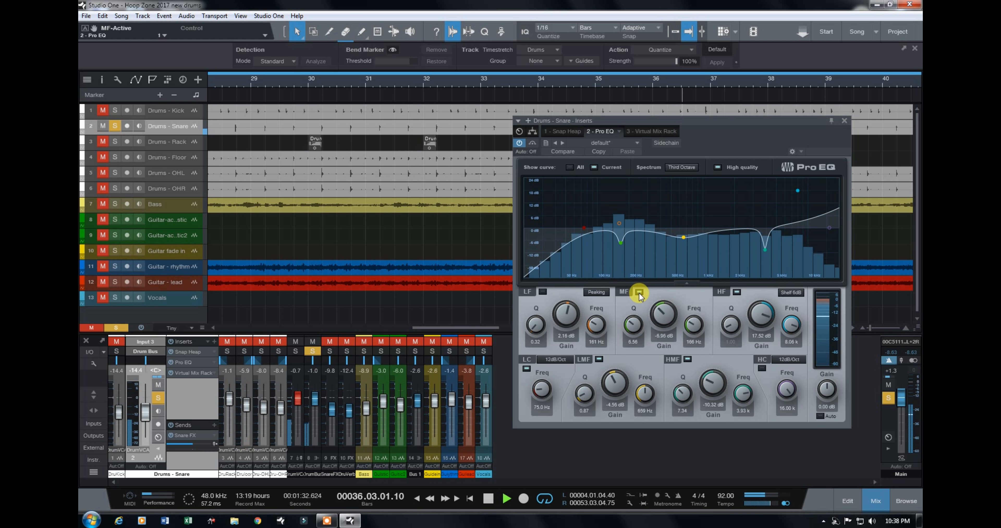
left_click(543, 292)
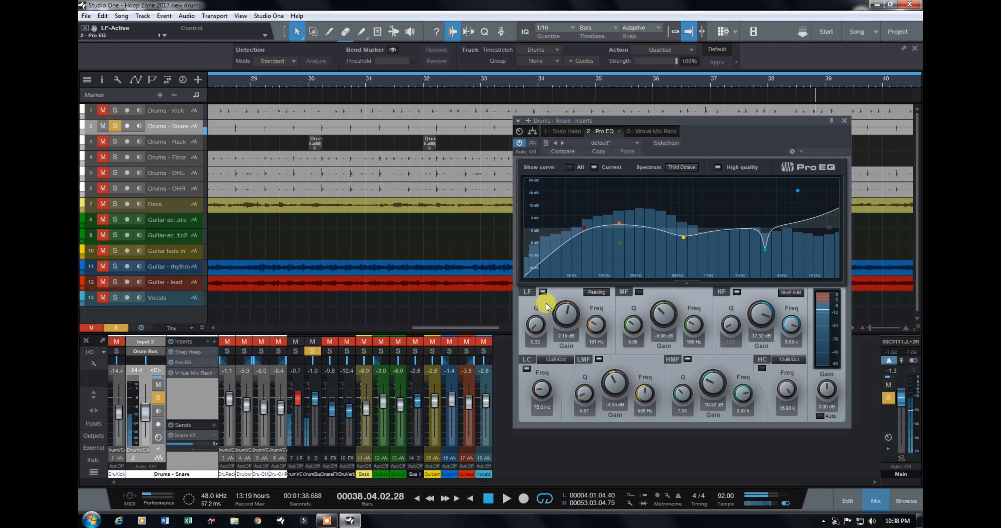
key("space")
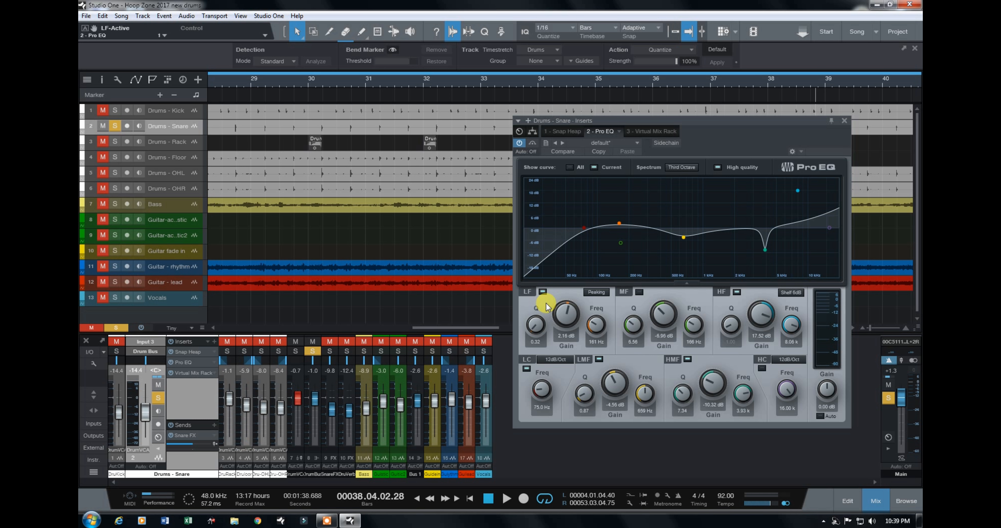
Step: Open the snare's Virtual Mix Rack and compare the Revival module on and off during playback, leaving it on
left_click(657, 132)
left_click_drag(682, 118, 578, 96)
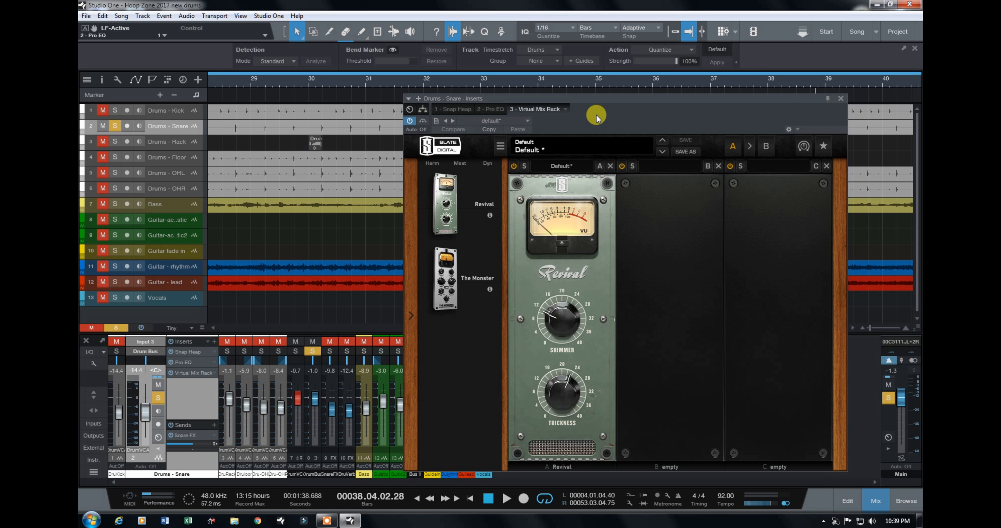
left_click(505, 500)
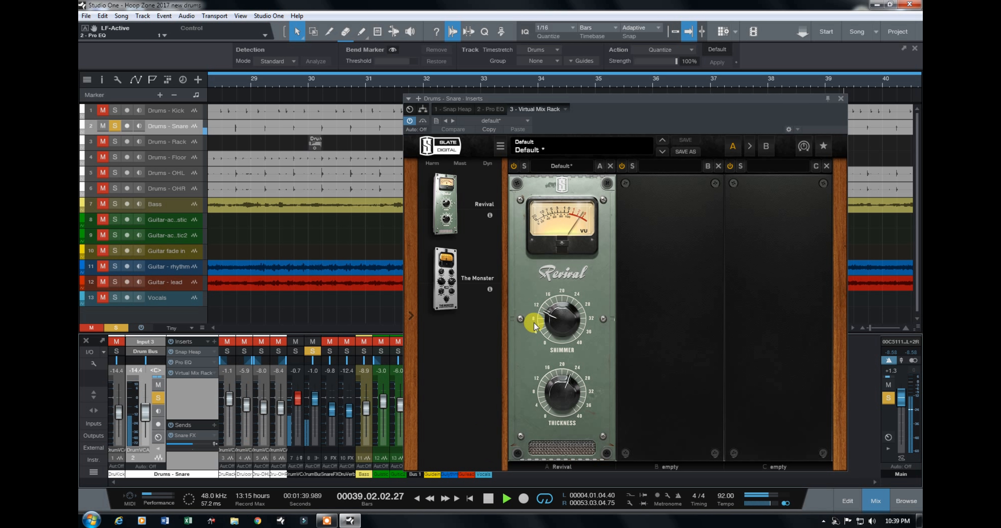
left_click(513, 167)
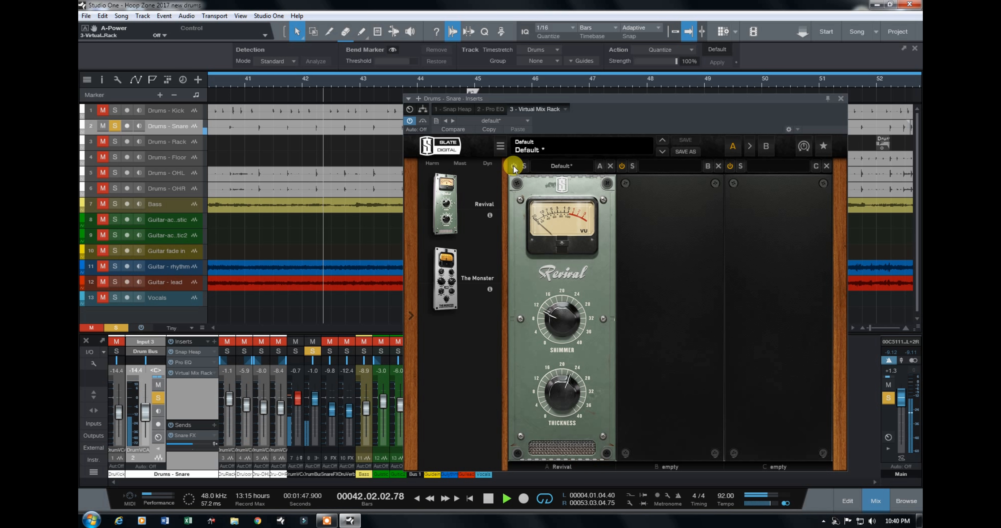
left_click(513, 168)
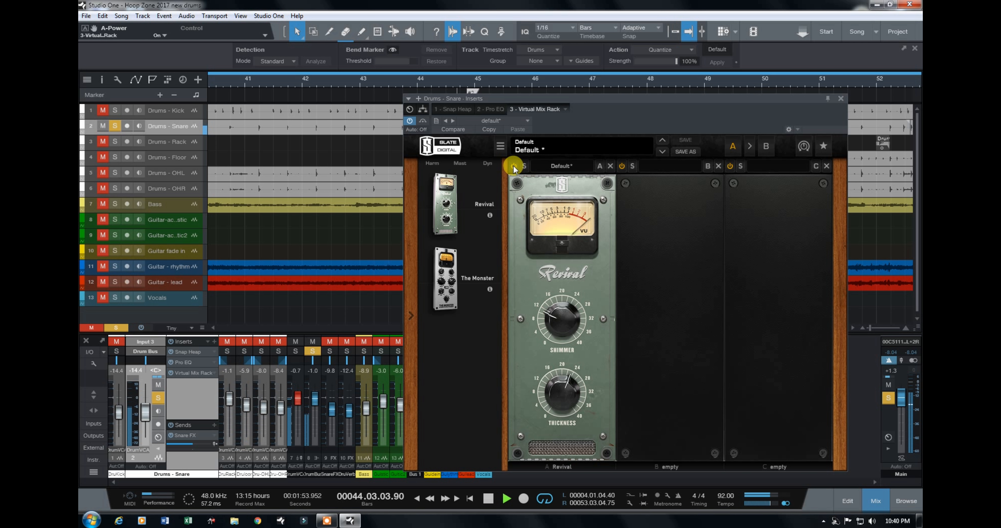
left_click(513, 167)
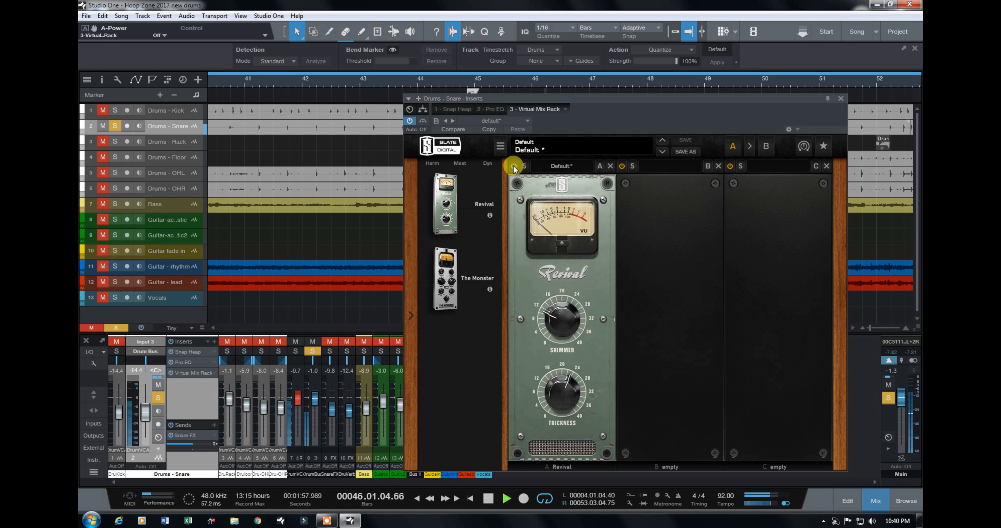
left_click(513, 167)
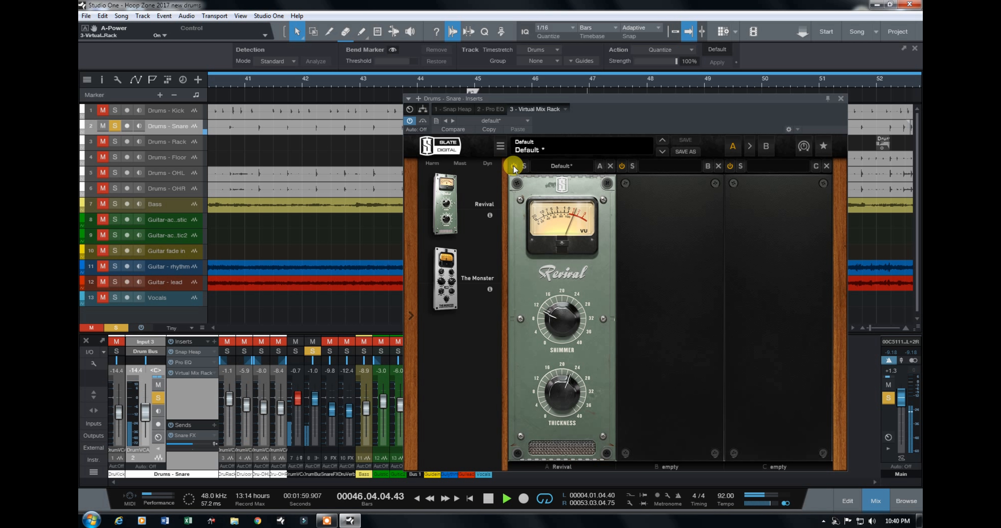
key("space")
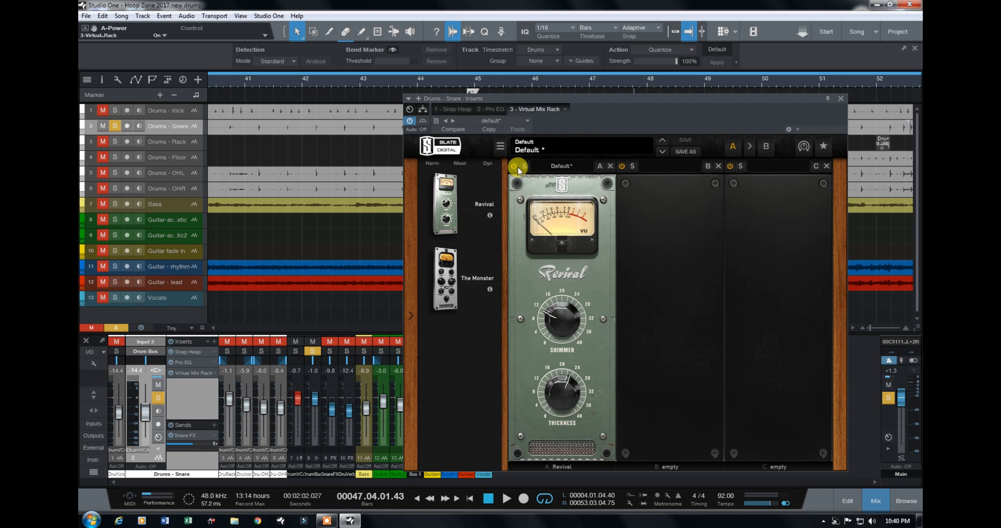
Step: Close the snare's insert window, collapse its channel and switch the solo from the snare to the rack tom
left_click(841, 99)
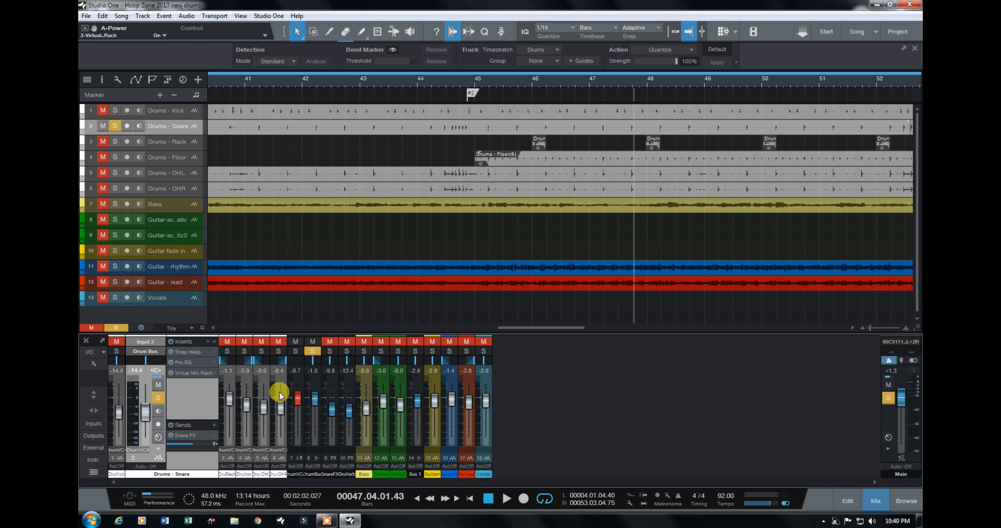
left_click(159, 451)
left_click(133, 351)
left_click(150, 352)
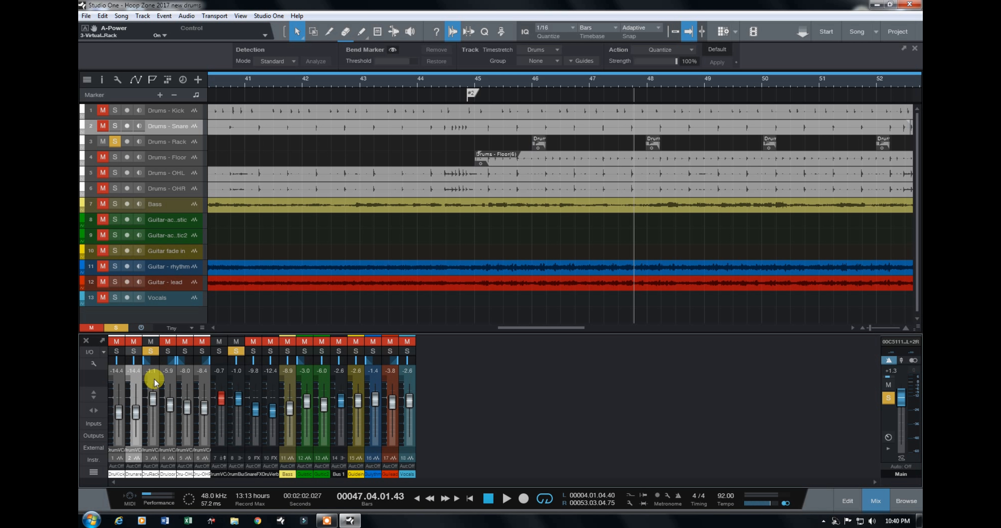
Step: Expand the rack tom channel and examine its DeBleeder insert settings, closing the insert window when done
left_click(155, 382)
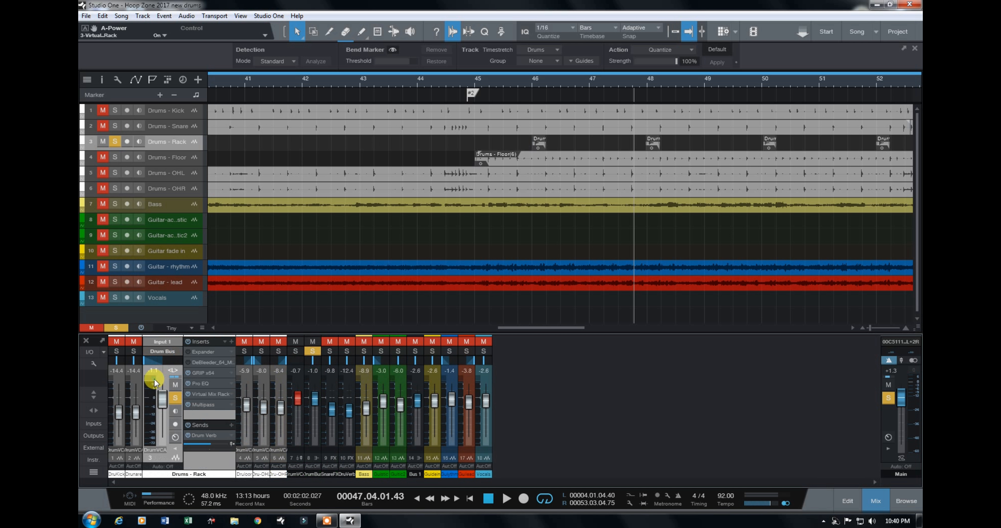
left_click(223, 363)
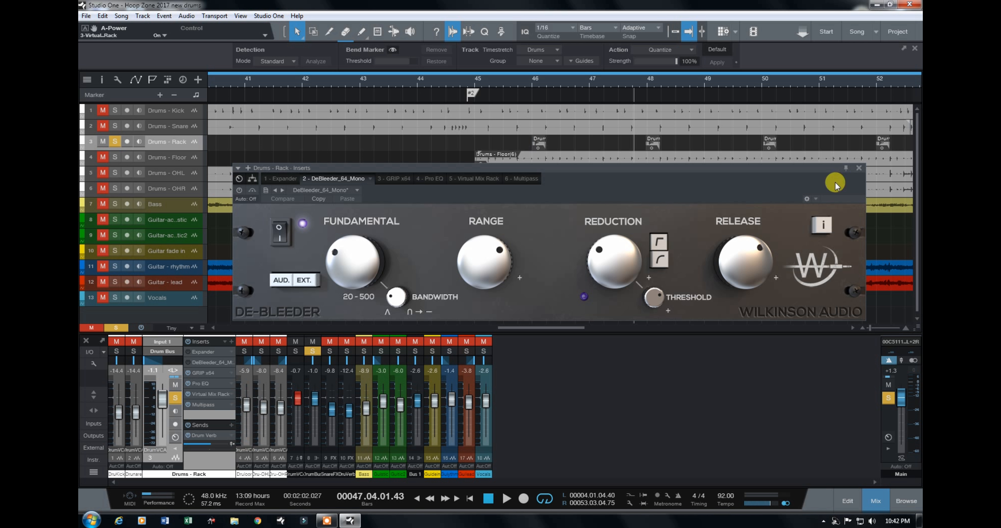
left_click(859, 167)
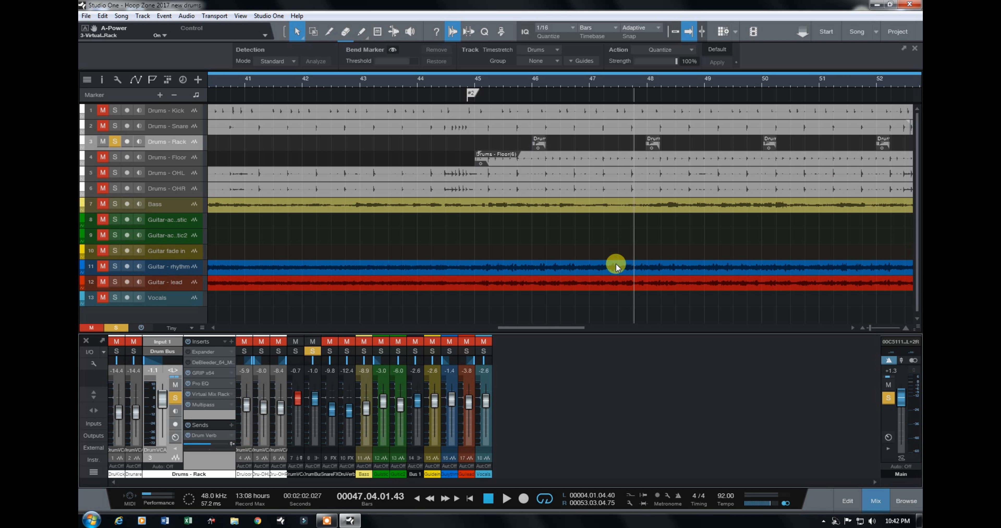
Step: Set the track height to Normal and show the drum tracks around bars 43 to 51
left_click_drag(869, 328, 873, 330)
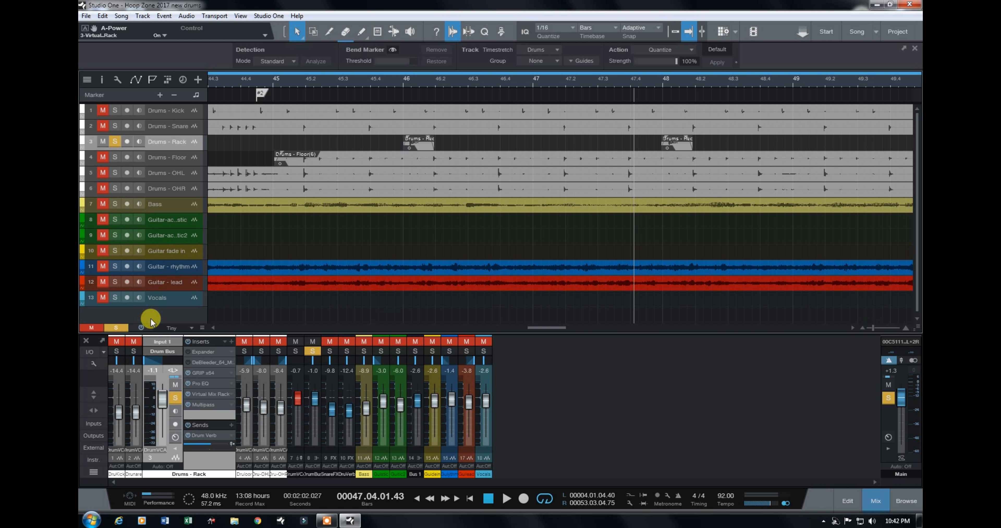
left_click(202, 330)
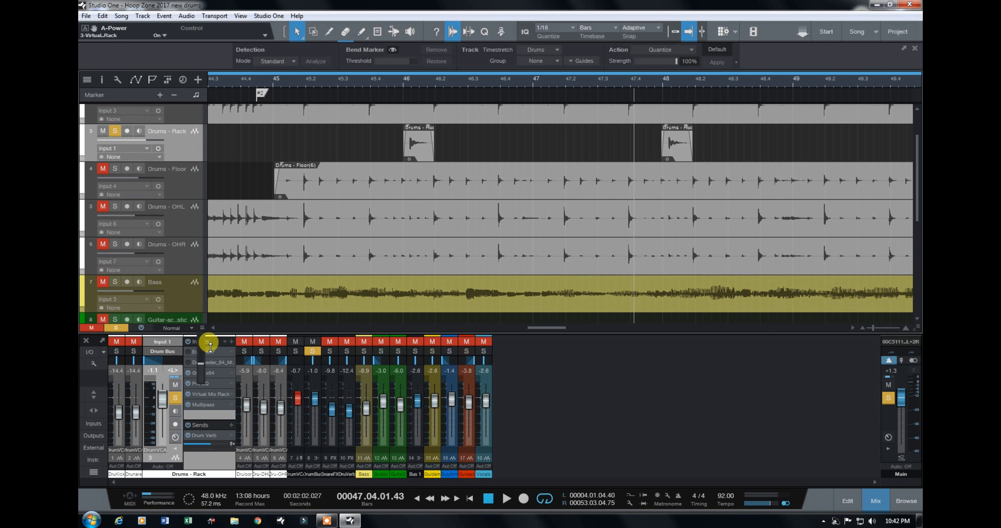
scroll(253, 265, "up", 2)
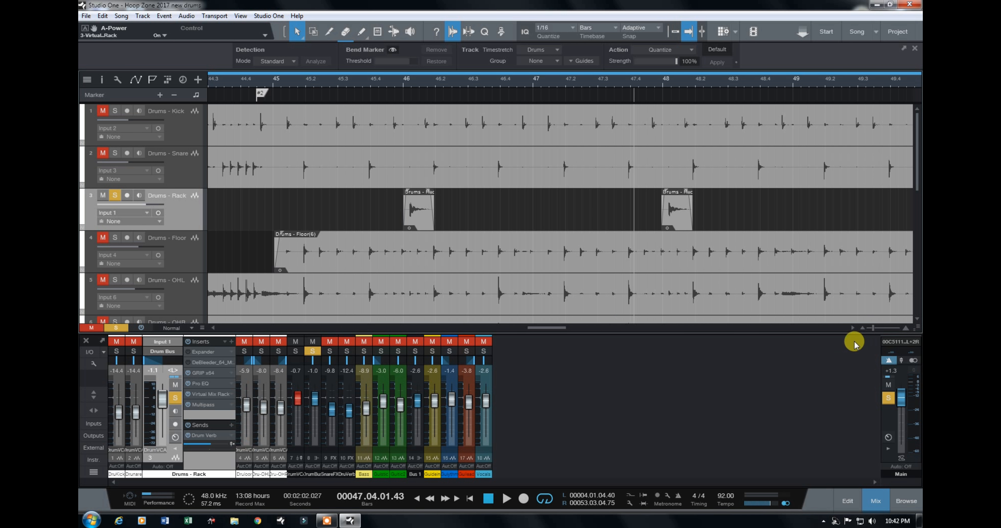
left_click(861, 330)
left_click(862, 329)
left_click(861, 329)
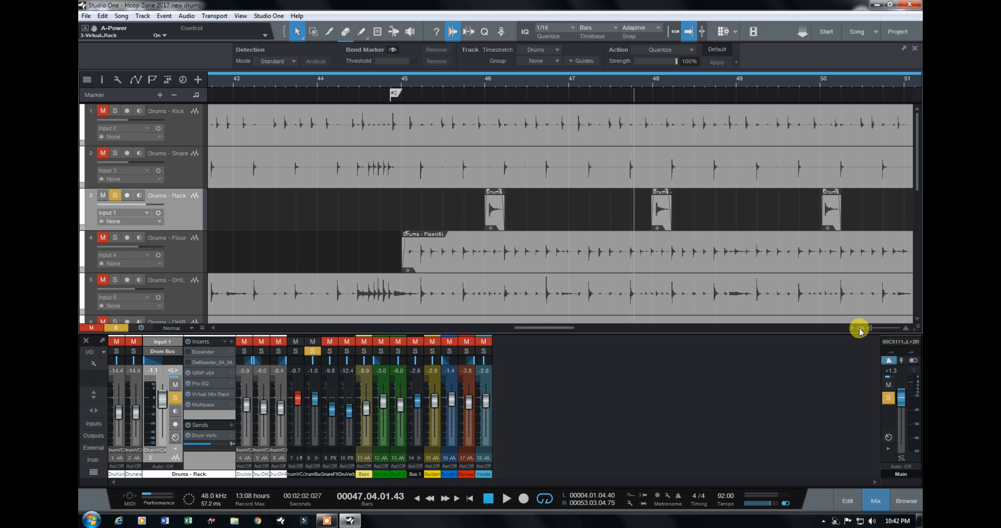
left_click(861, 330)
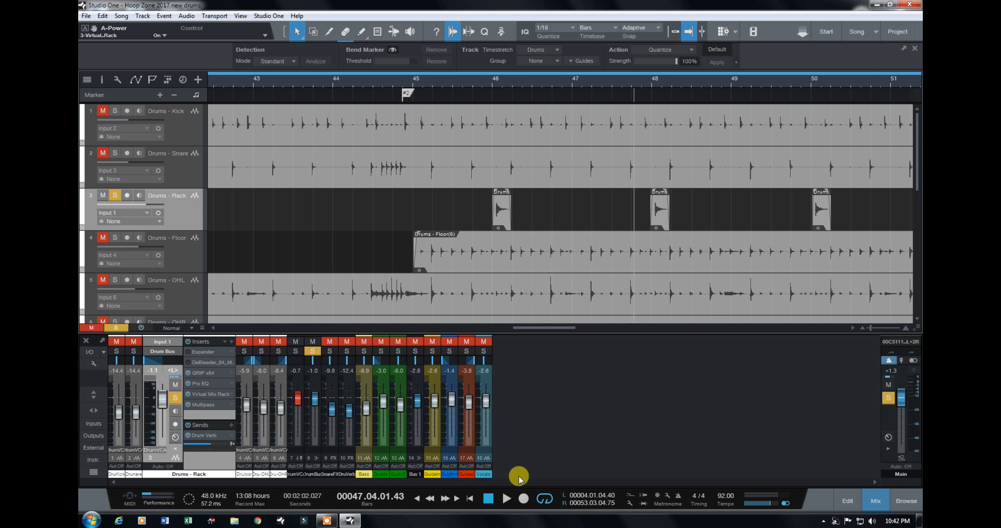
Step: Play the rack tom from bar 45 and solo both overhead channels alongside it to hear them together
left_click(418, 80)
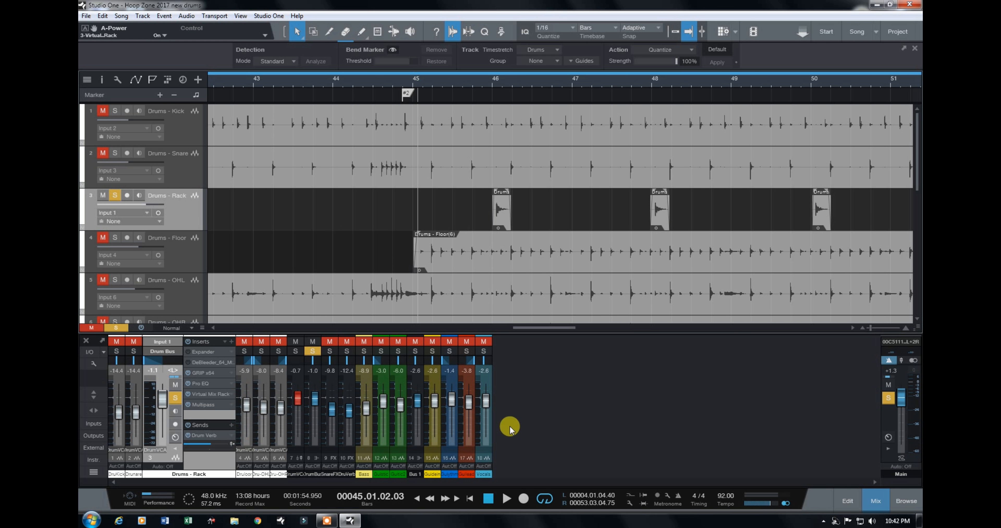
left_click(507, 499)
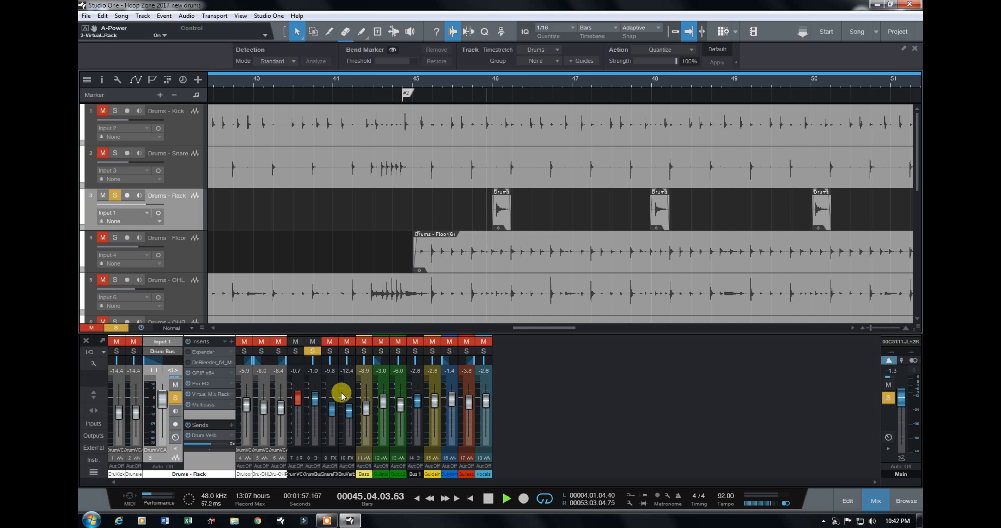
left_click(265, 352)
left_click(278, 352)
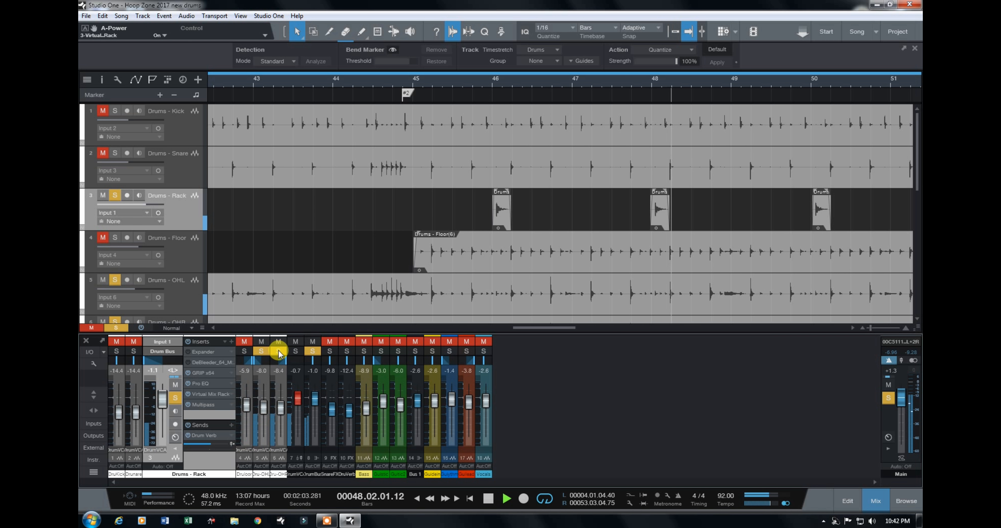
left_click(265, 381)
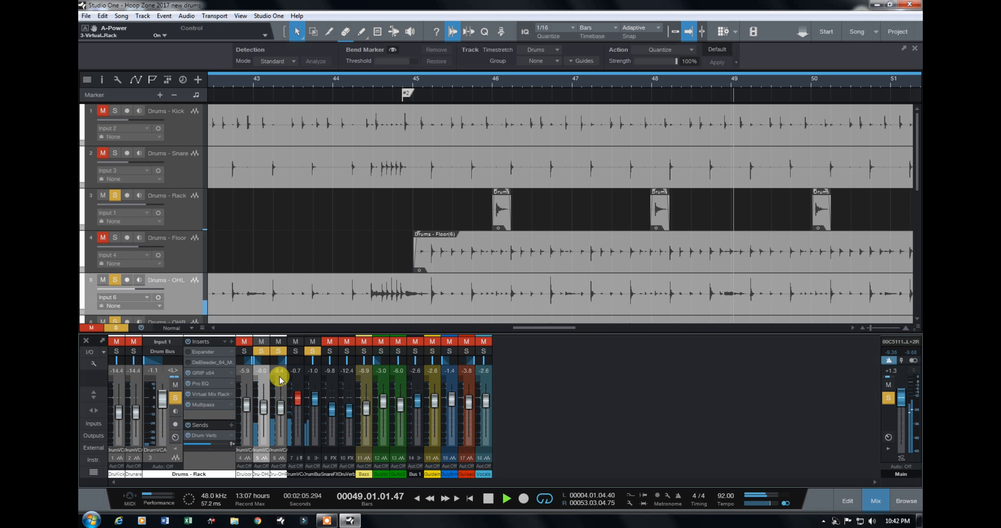
left_click(282, 376, "shift")
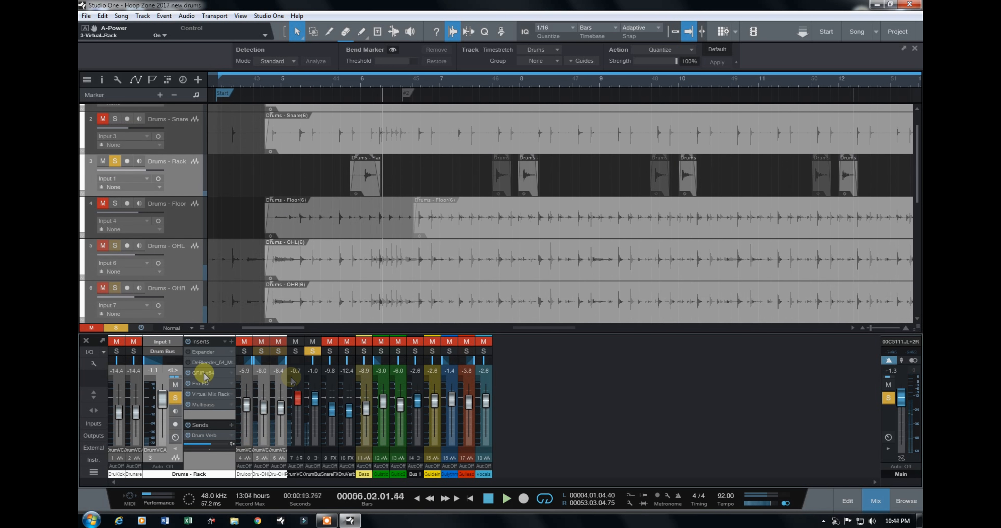
Step: Examine the rack tom's GRIP compressor, Pro EQ curve and Virtual Mix Rack Revival settings
left_click(201, 373)
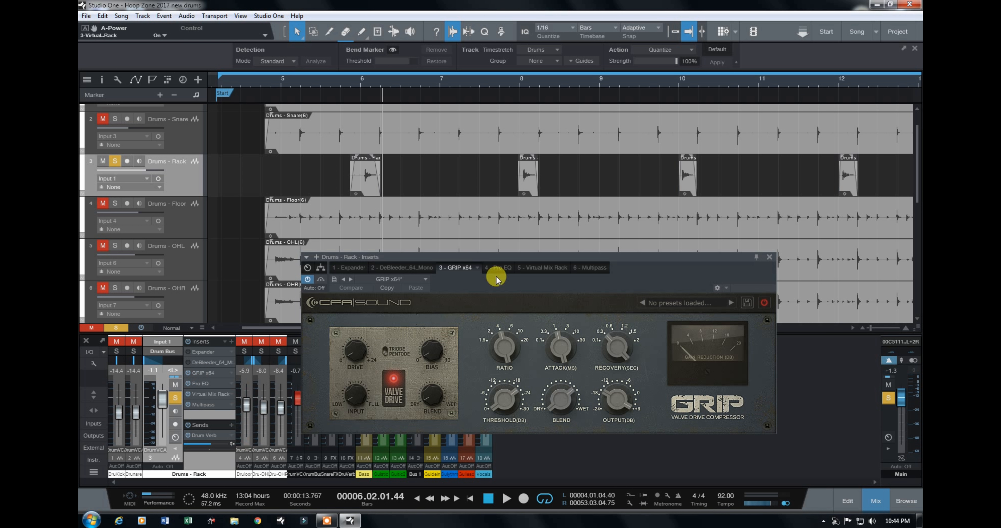
left_click_drag(571, 211, 573, 196)
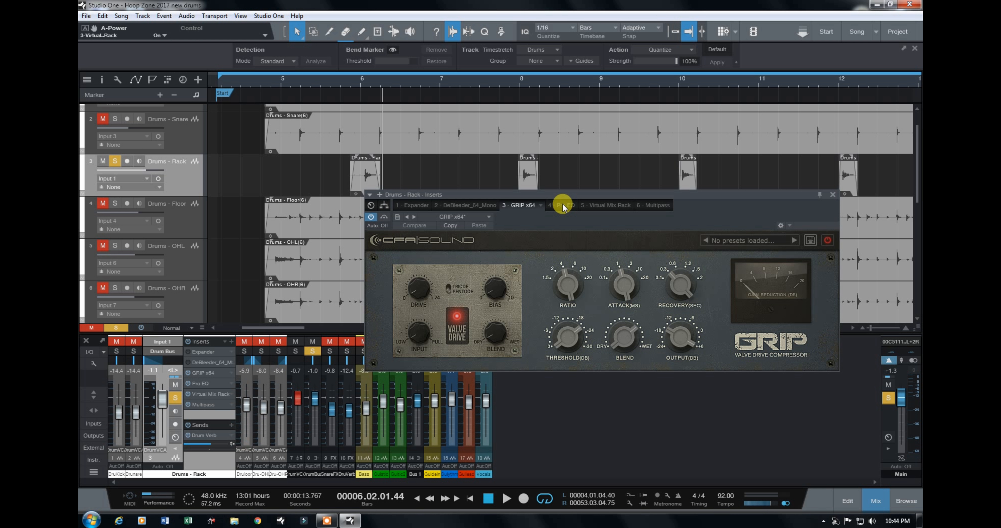
left_click(563, 205)
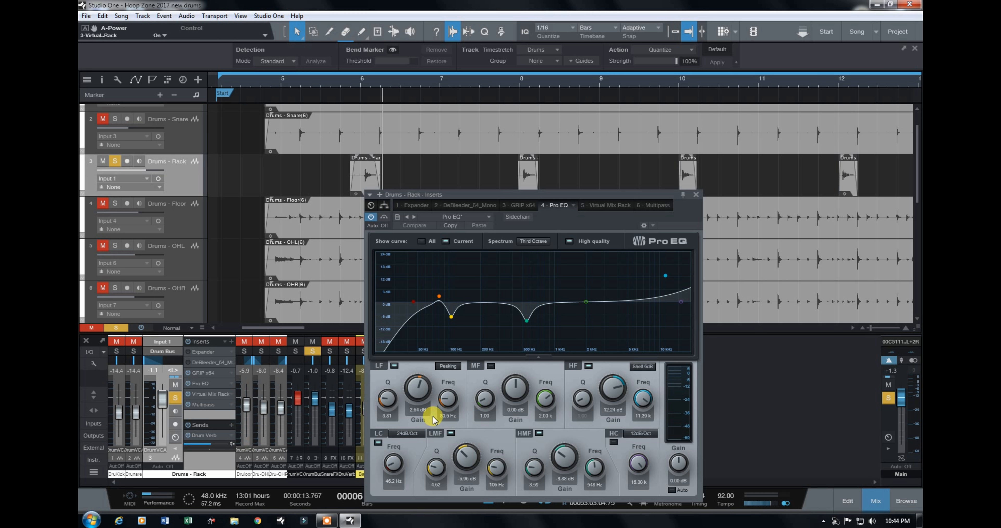
left_click(613, 206)
left_click_drag(609, 195, 608, 105)
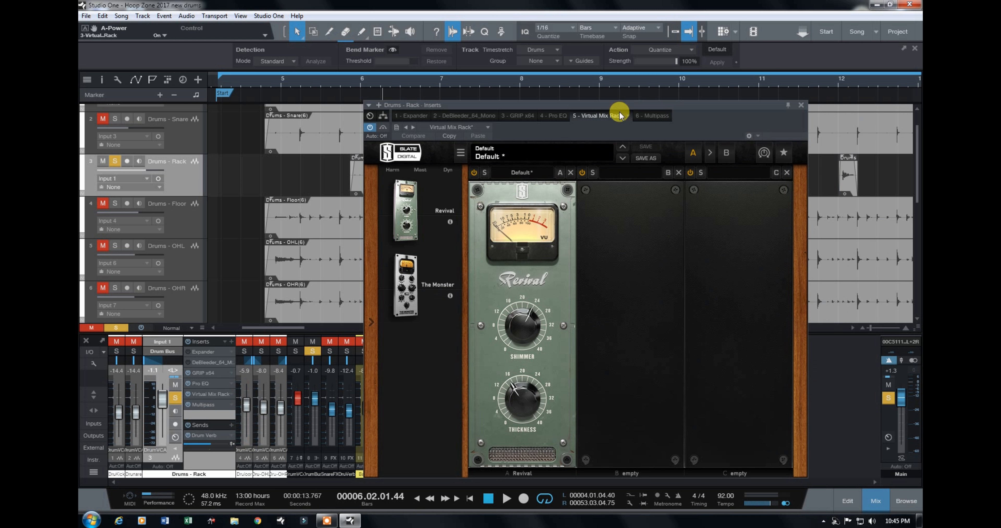
Step: Bypass the rack tom's Multipass reverb insert and play the rack tom without it
left_click(653, 115)
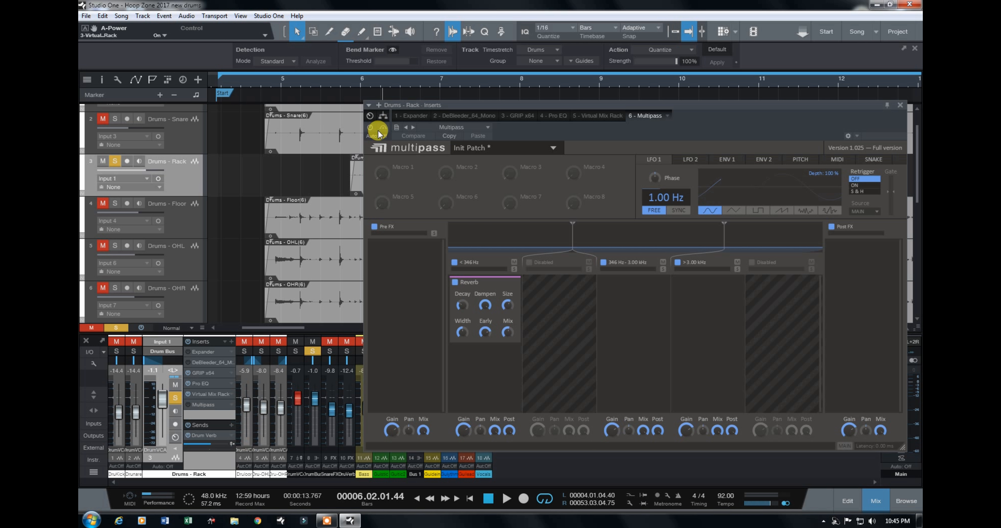
left_click(900, 105)
key("space")
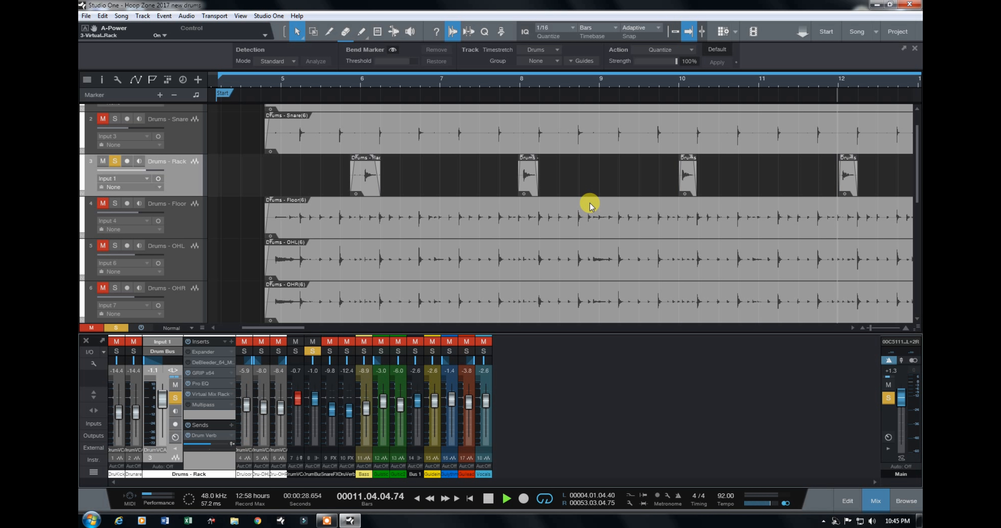
key("space")
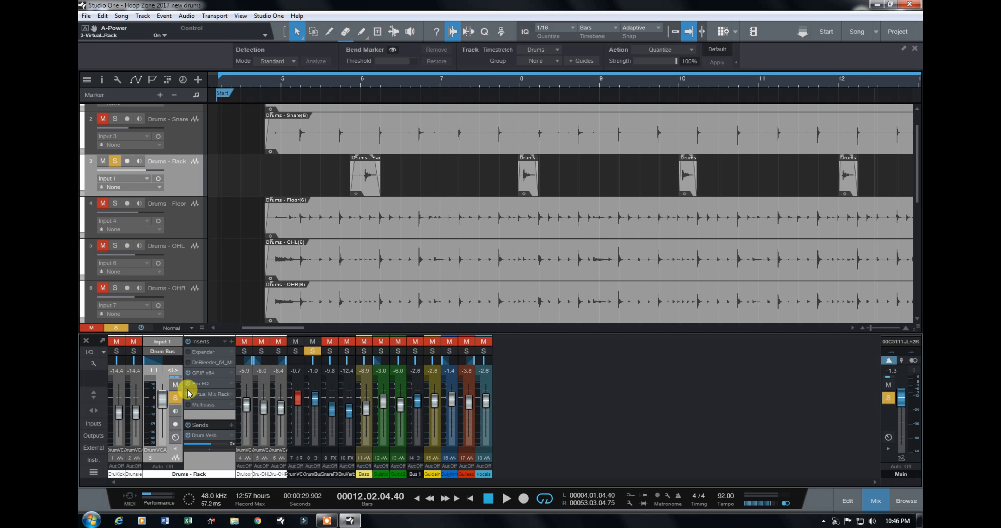
Step: Re-enable the rack tom's Multipass and play the rack tom from the end of bar 4 to hear its reverb
left_click(200, 404)
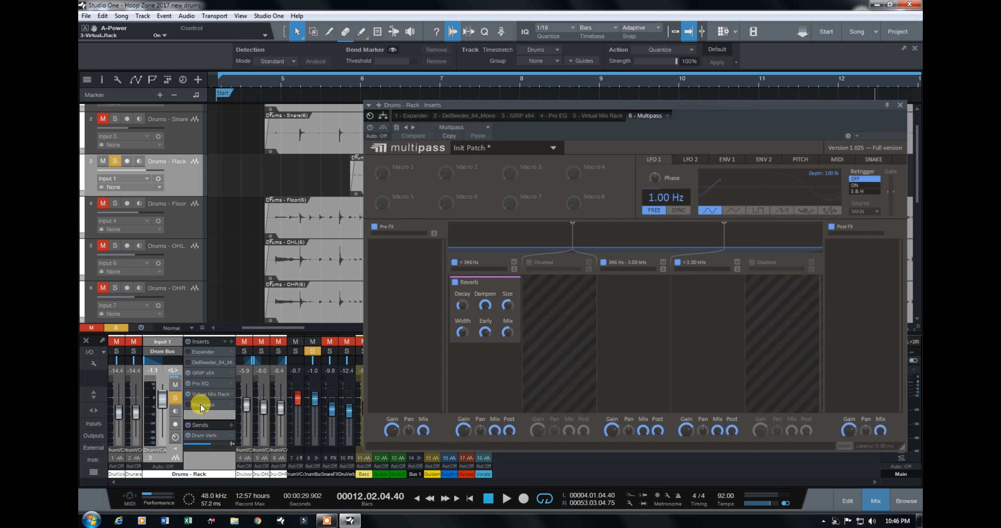
left_click_drag(601, 106, 580, 101)
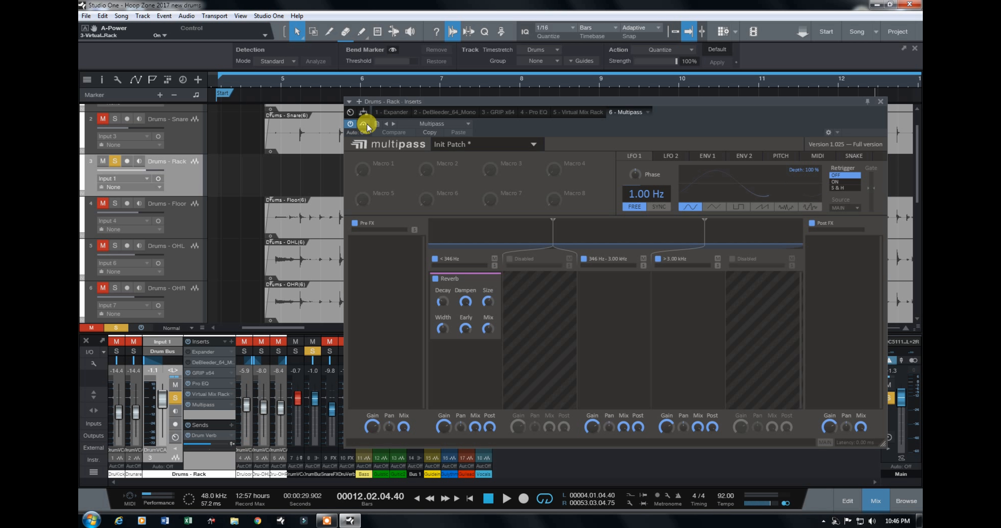
left_click(261, 82)
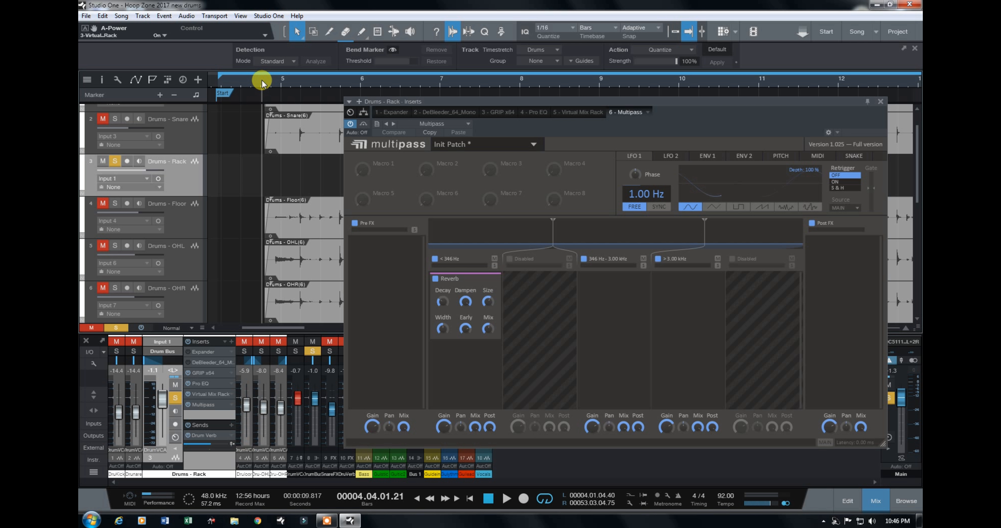
key("space")
left_click(880, 101)
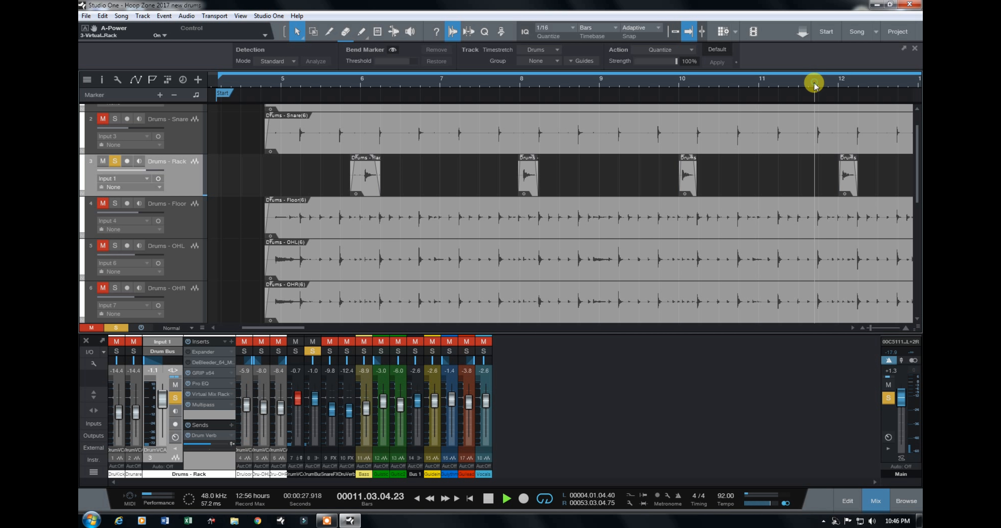
key("space")
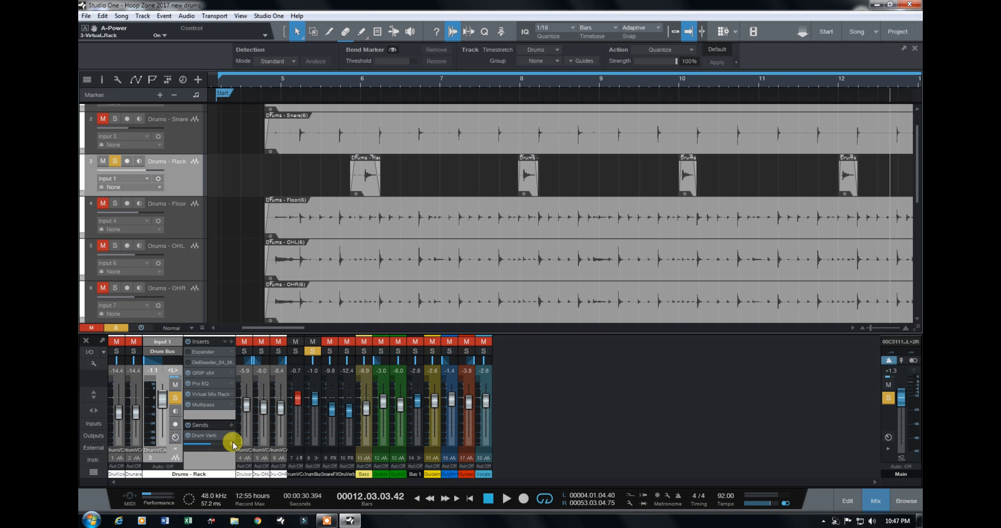
Step: Collapse the rack tom channel, switch the solo to the floor tom and expand the floor tom channel
left_click(175, 449)
left_click(154, 351)
left_click(168, 351)
left_click(171, 382)
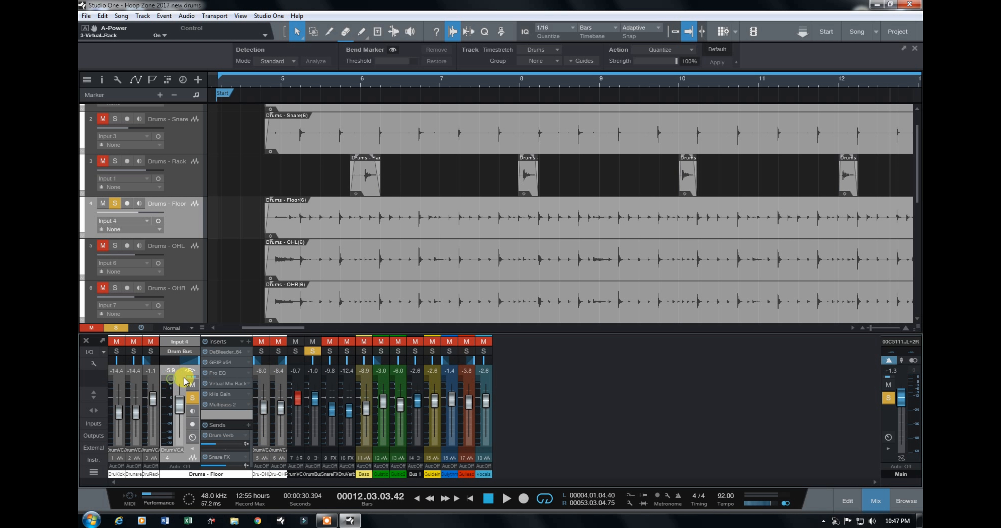
Step: Examine the floor tom's DeBleeder, Pro EQ, Virtual Mix Rack and Multipass insert settings
left_click(226, 373)
left_click_drag(470, 191, 608, 129)
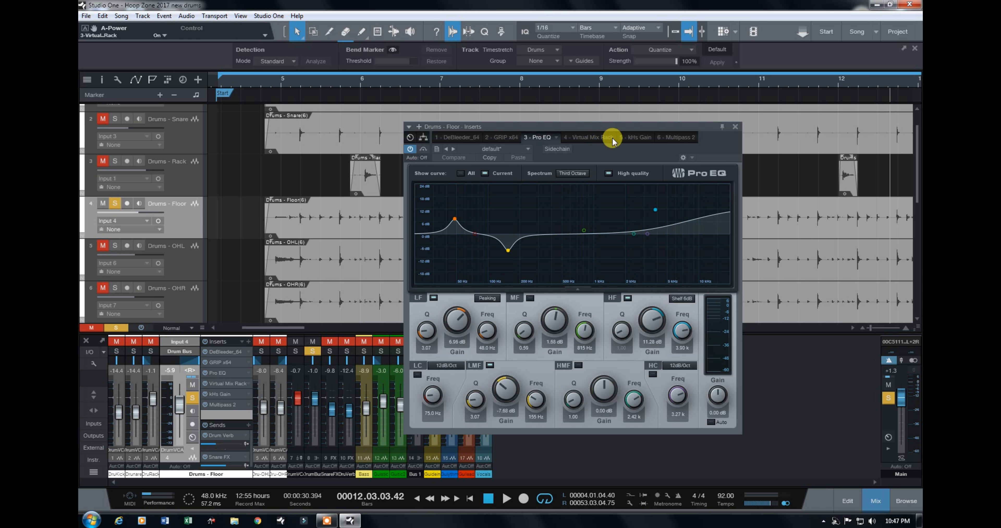
left_click(459, 139)
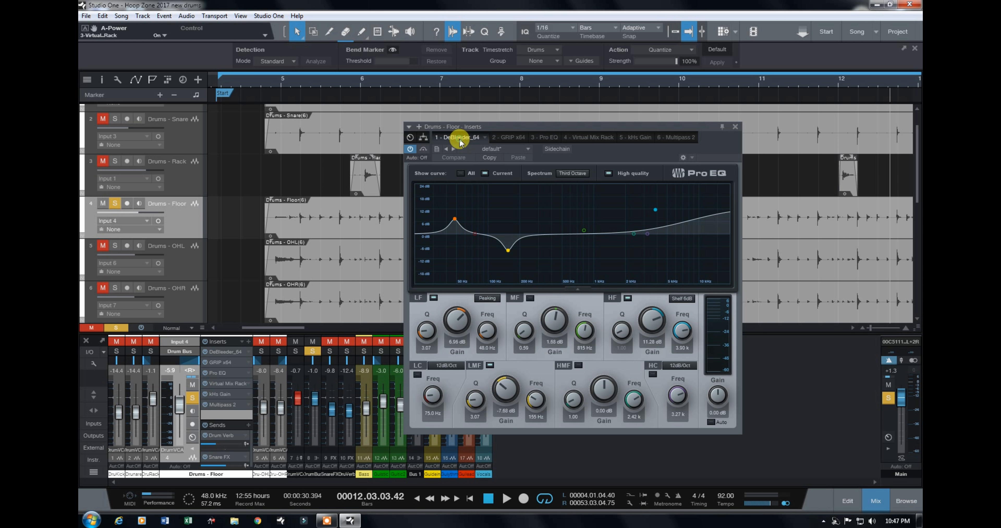
left_click_drag(536, 125, 379, 129)
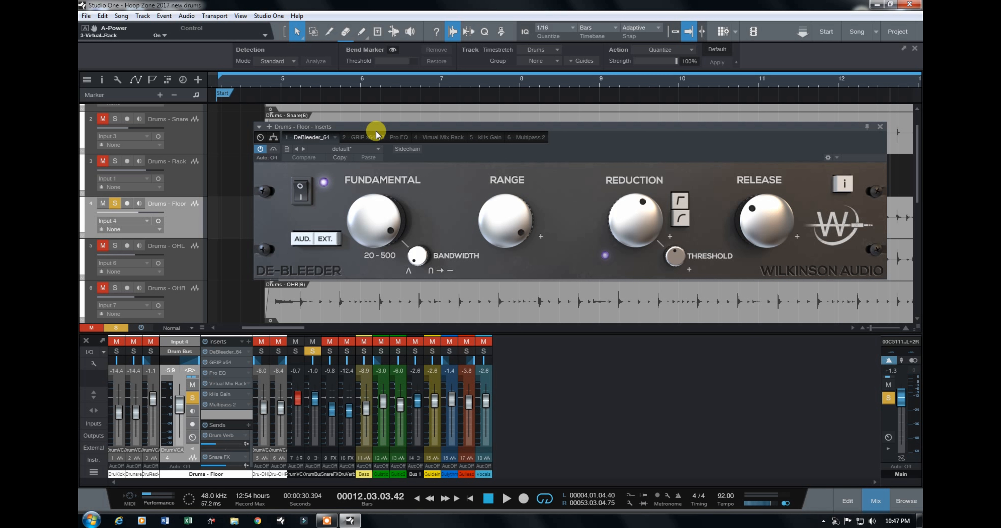
left_click(370, 135)
left_click(388, 136)
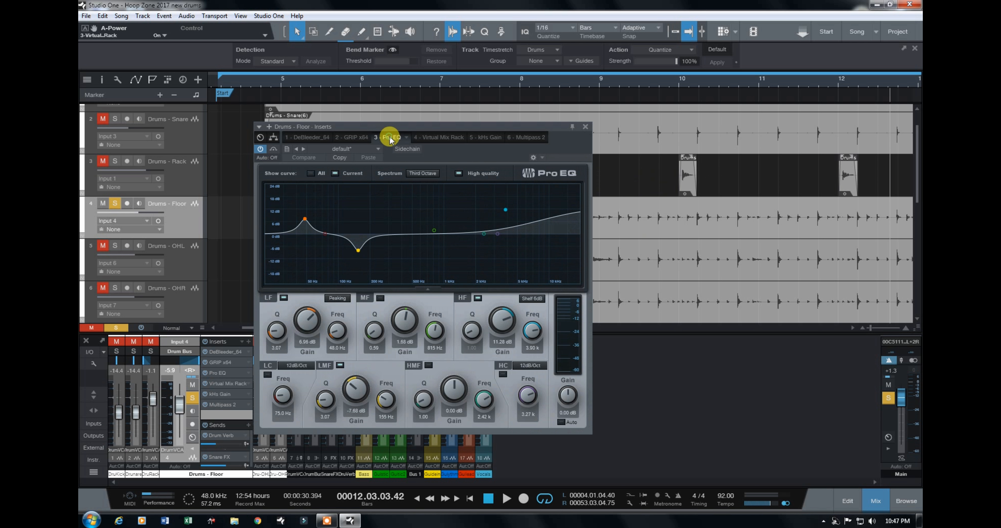
left_click(437, 138)
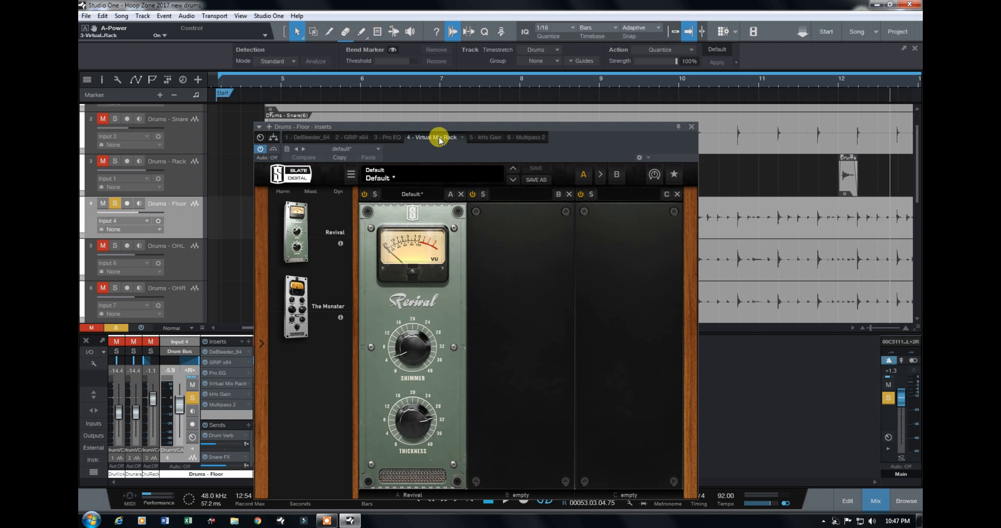
left_click(529, 138)
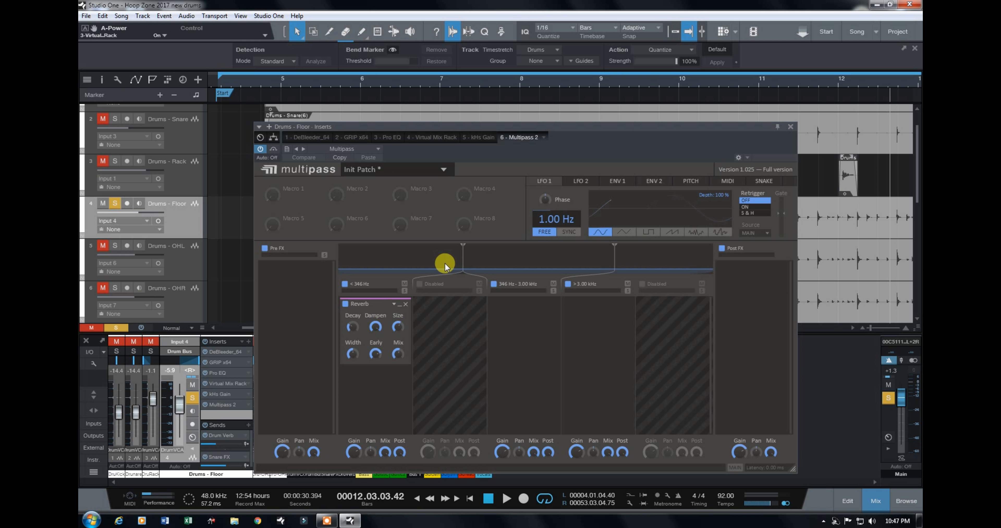
left_click(790, 126)
Step: Collapse the floor tom channel, switch the solo to both overhead channels and expand the left overhead channel
left_click(192, 451)
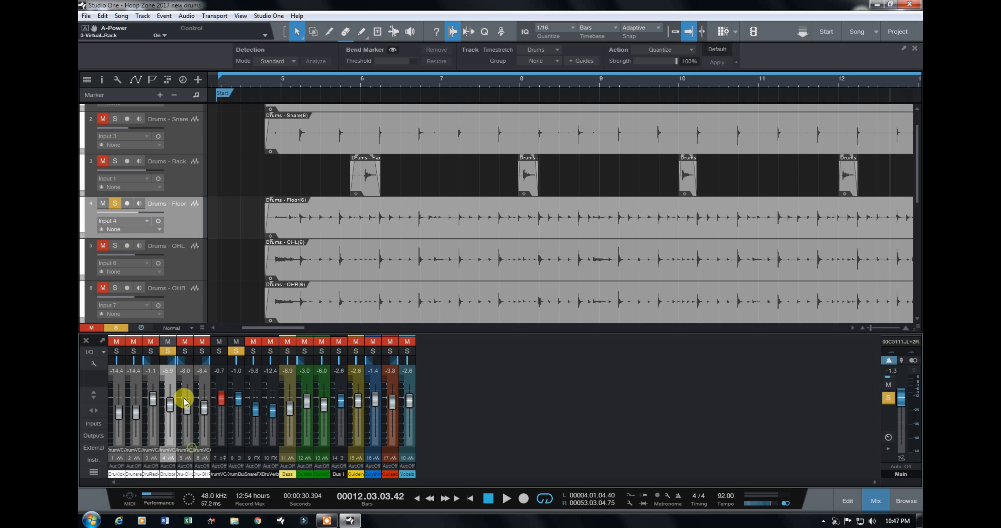
left_click(168, 351)
left_click(189, 351)
left_click(201, 351)
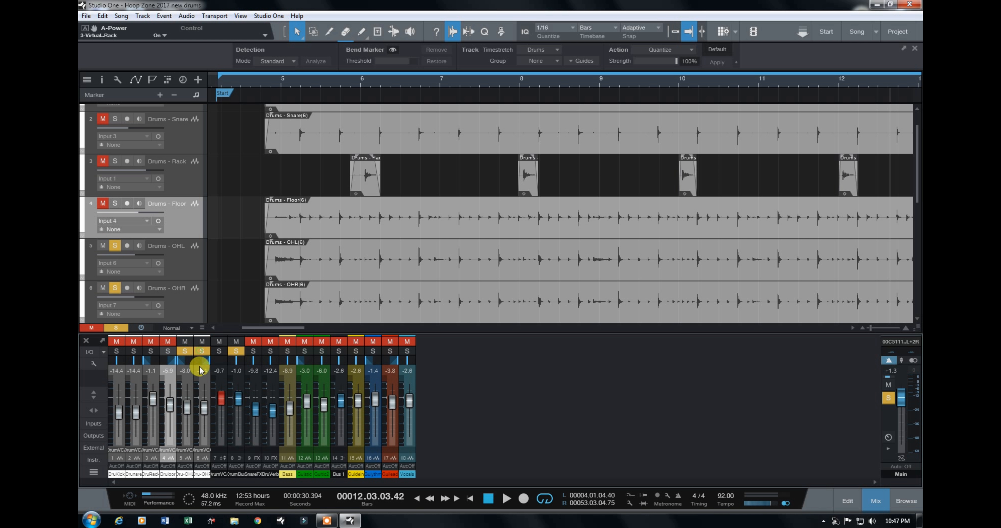
double_click(188, 380)
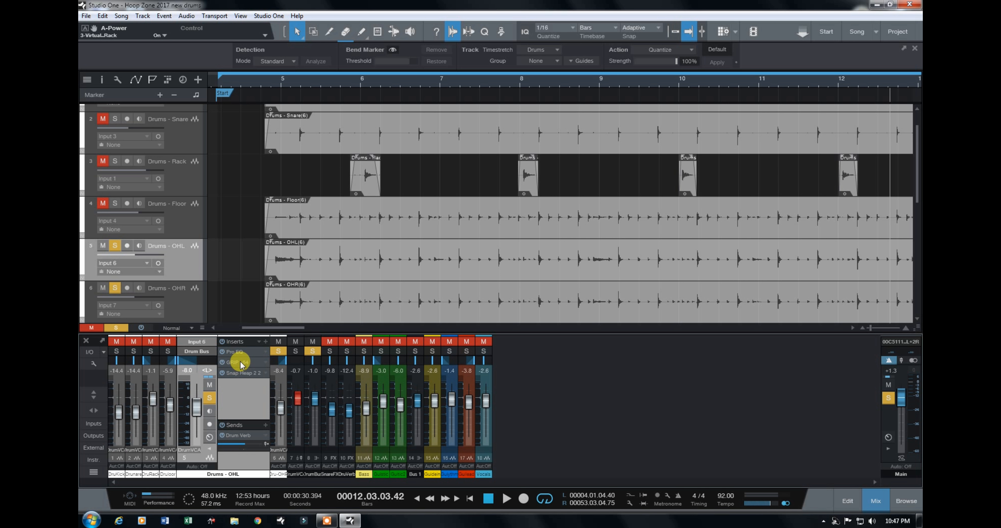
Step: Examine the left overhead's GRIP compressor while playing the soloed overheads from bar 12
left_click(241, 362)
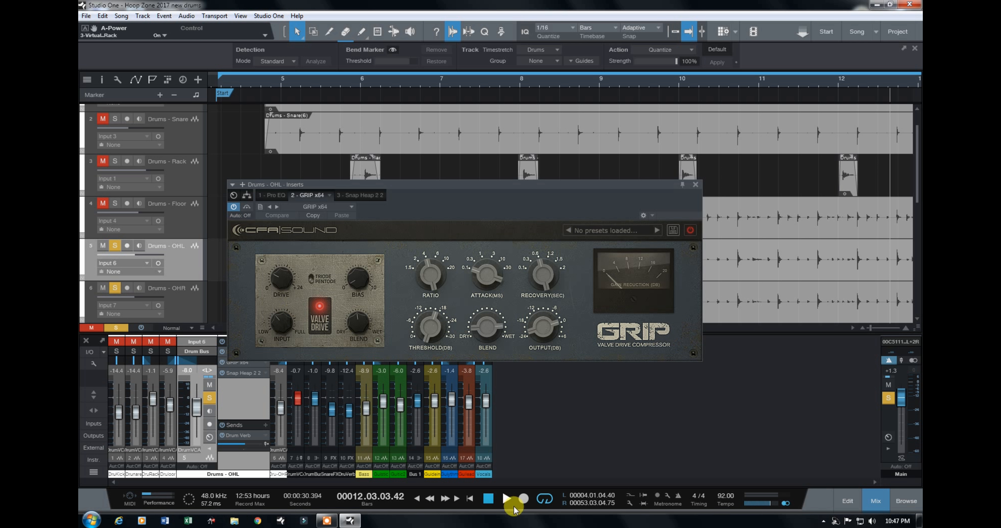
left_click(507, 500)
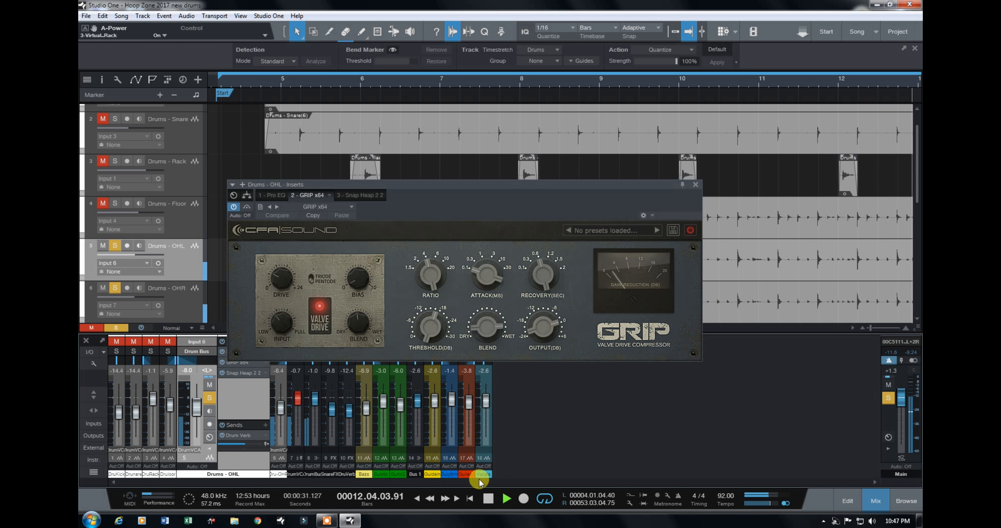
left_click_drag(424, 185, 481, 135)
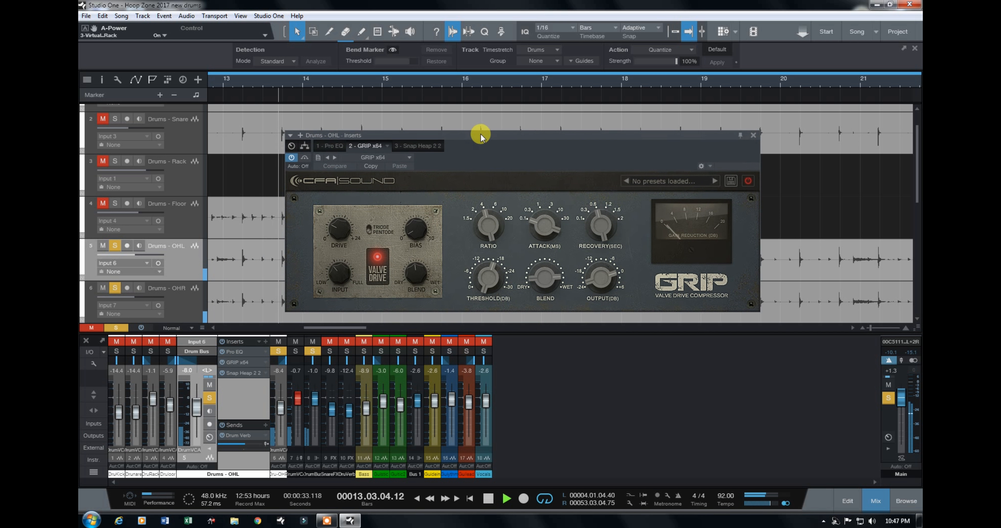
Step: Examine the two compressors in the left overhead's Snap Heap during playback, stopping and closing the plug-in when done
left_click(421, 147)
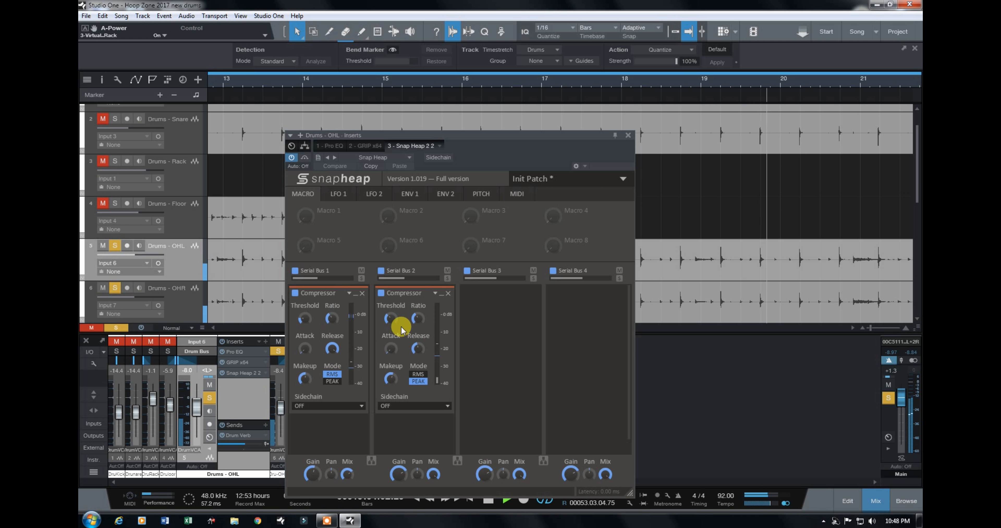
left_click_drag(479, 135, 627, 96)
mouse_move(625, 255)
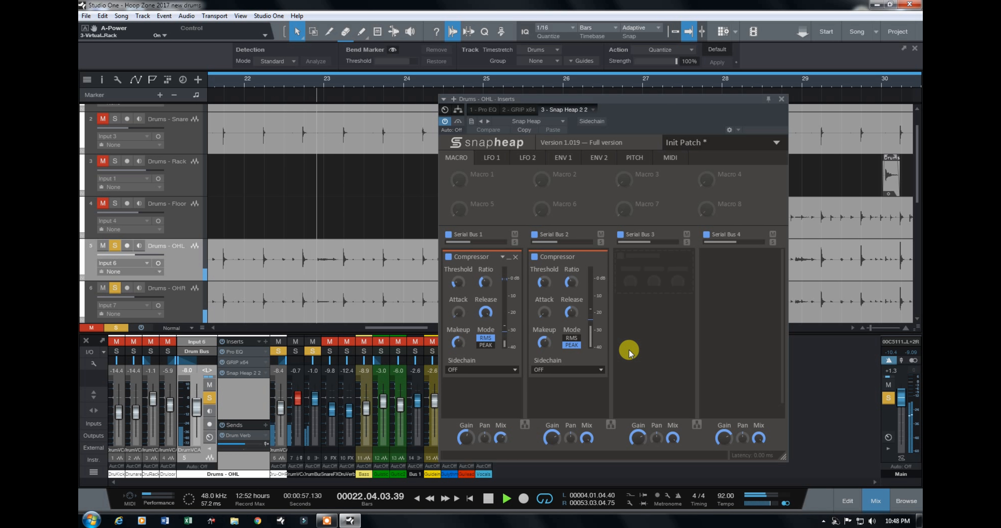
key("space")
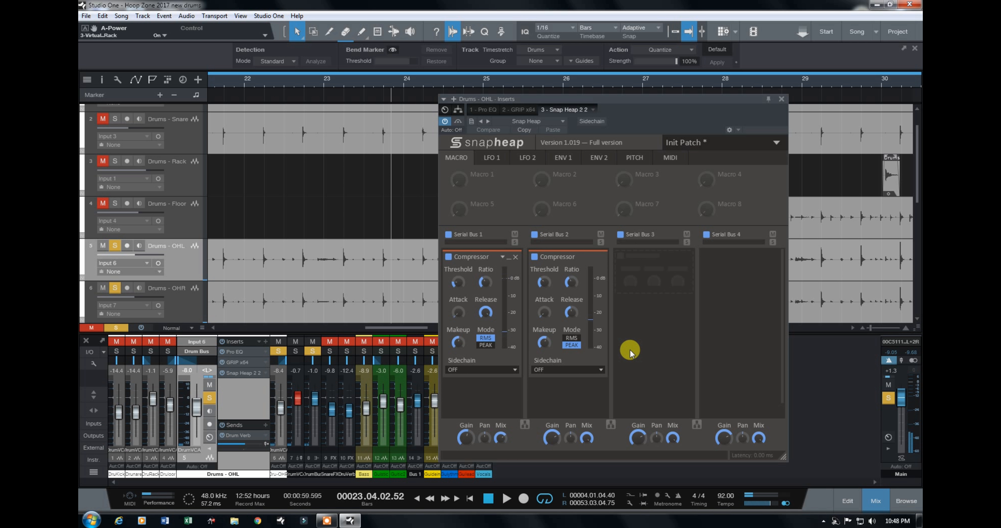
left_click(781, 99)
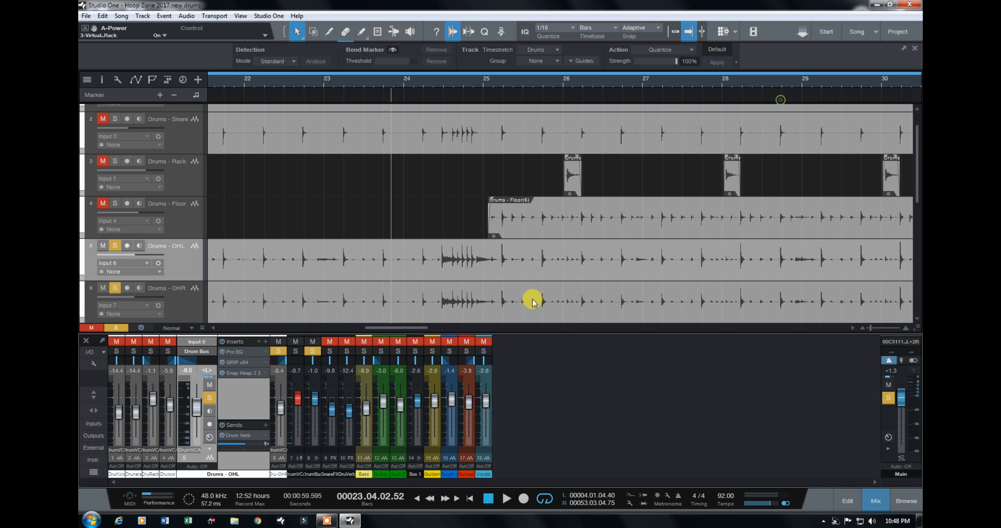
Step: Turn off the solo on both overheads and collapse the left overhead channel
left_click(210, 385)
left_click(209, 398)
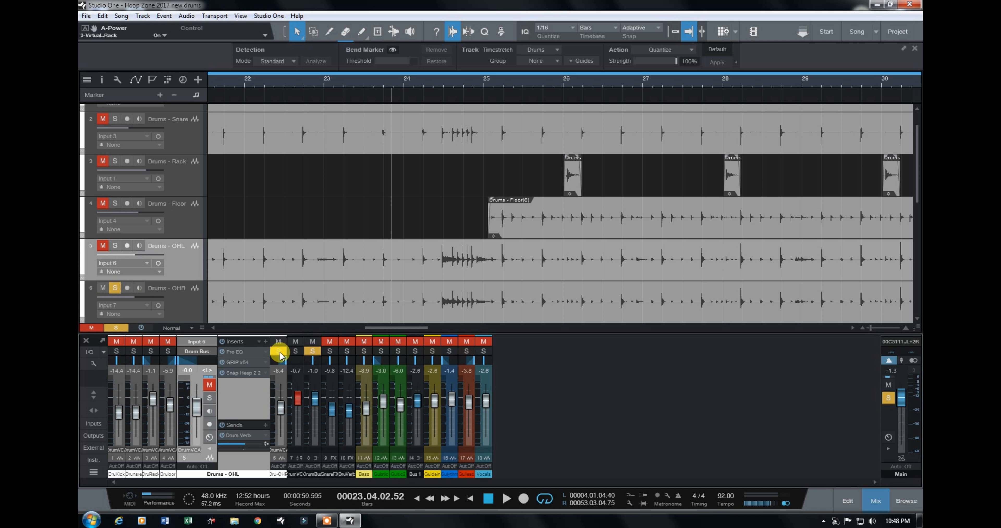
left_click(279, 352)
left_click(209, 448)
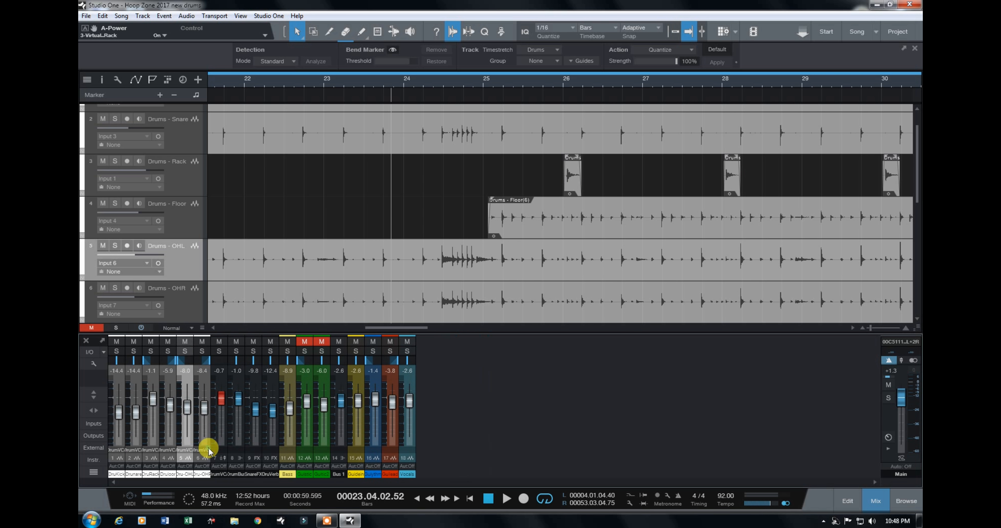
Step: Expand the Drum Bus and examine its GRIP compressor and Pro EQ settings, closing and collapsing it when done
double_click(238, 382)
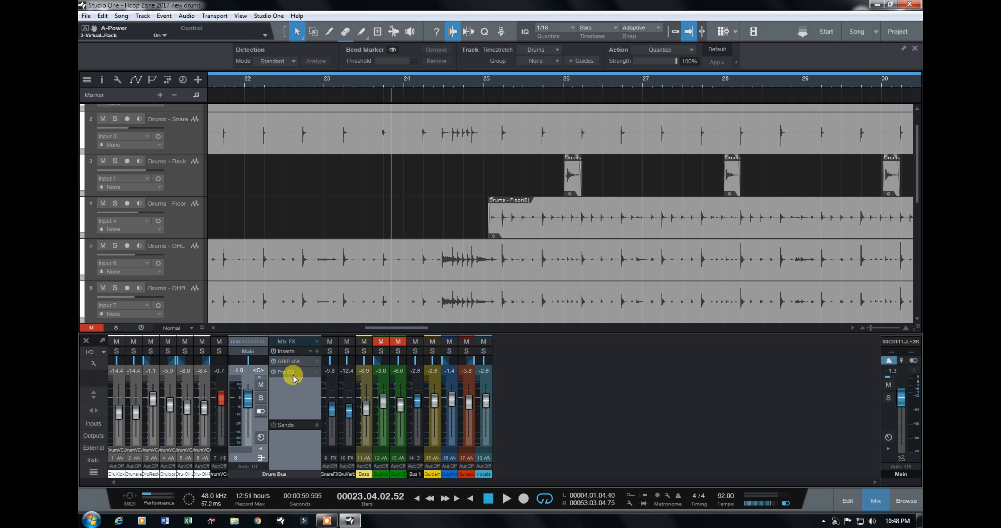
left_click(292, 362)
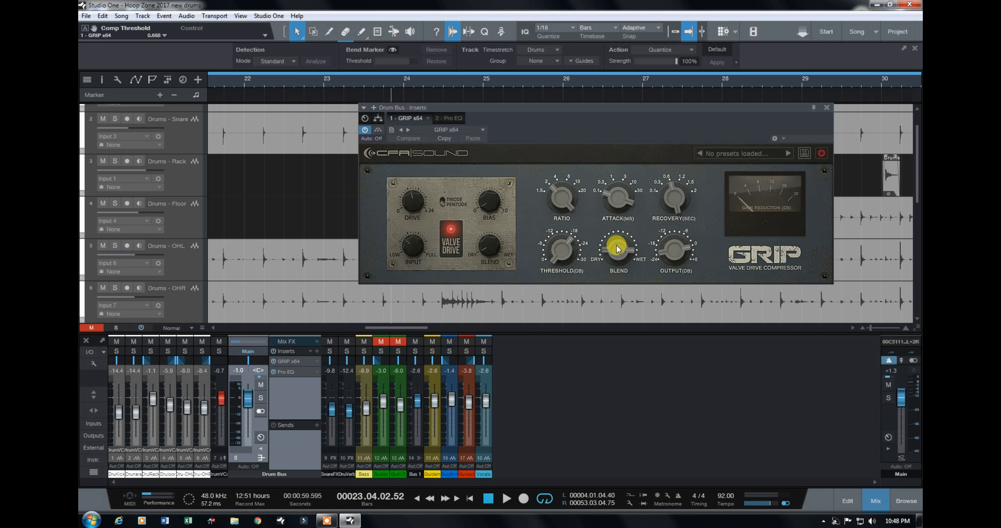
left_click(450, 120)
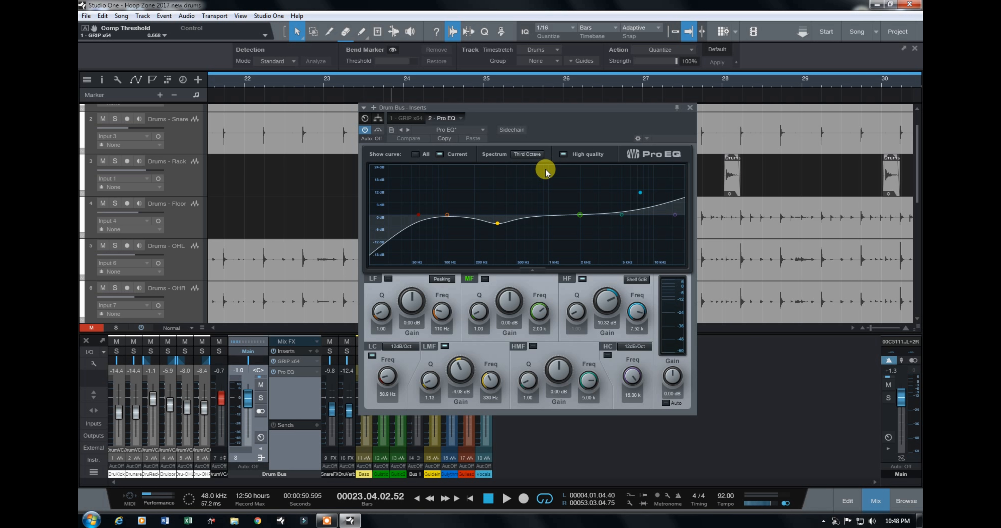
left_click(690, 107)
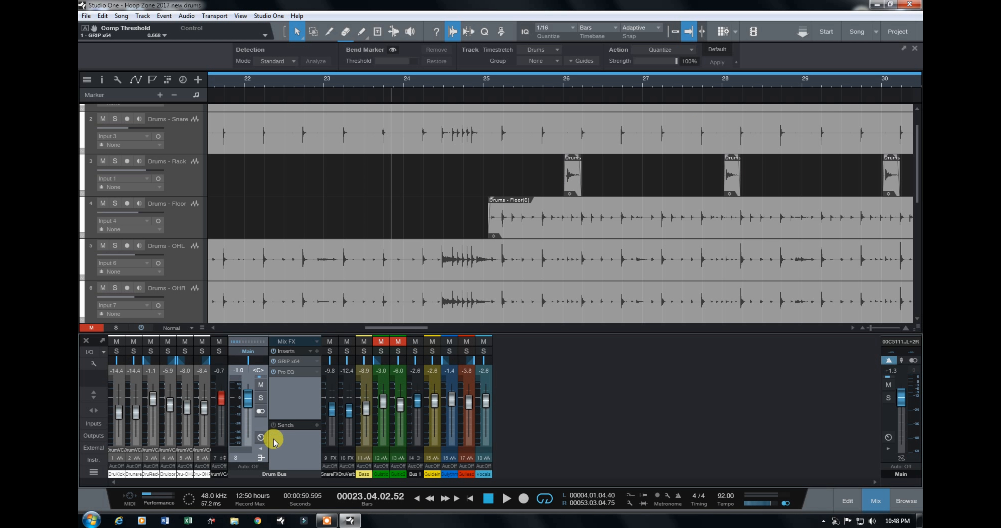
left_click(260, 448)
Step: Open the kHs Reverb on the Drum Verb channel and play the full mix from bar 23
left_click(273, 385)
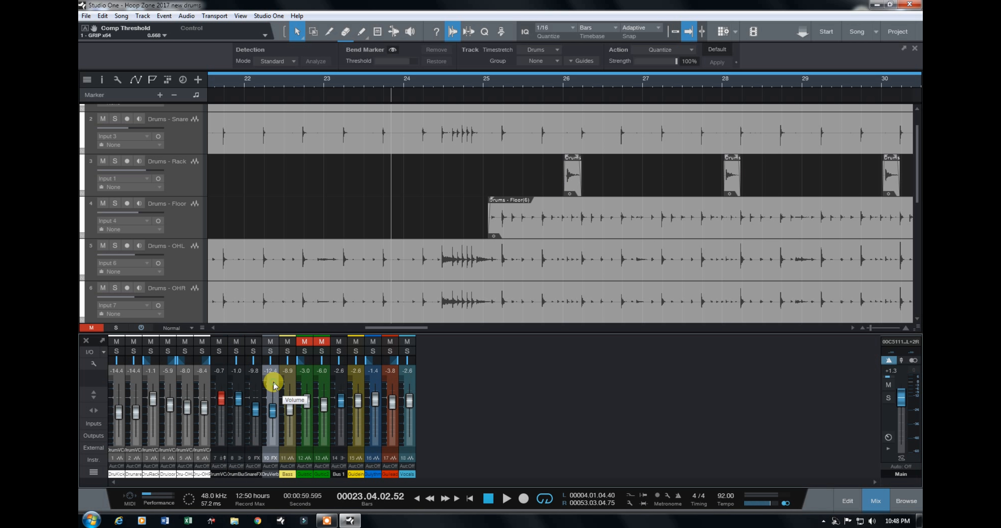
left_click(330, 352)
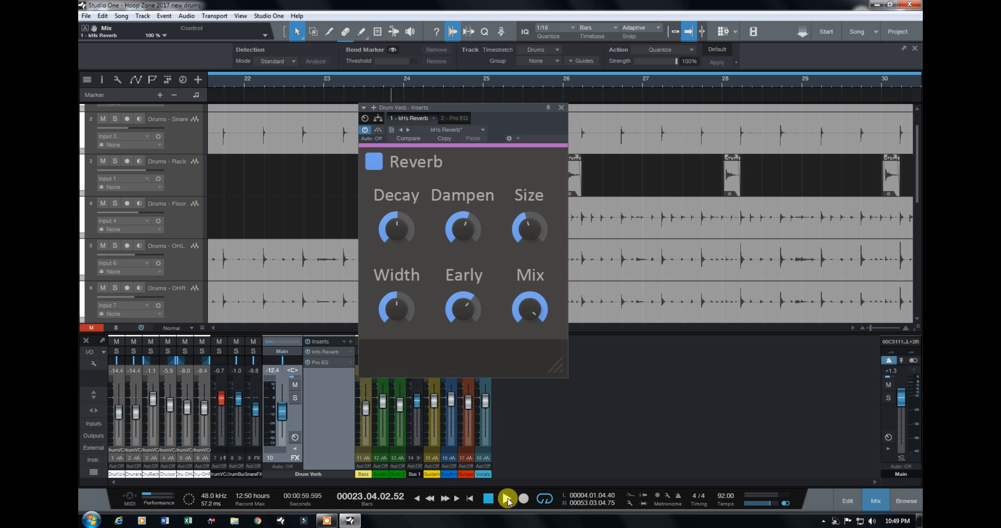
left_click(507, 500)
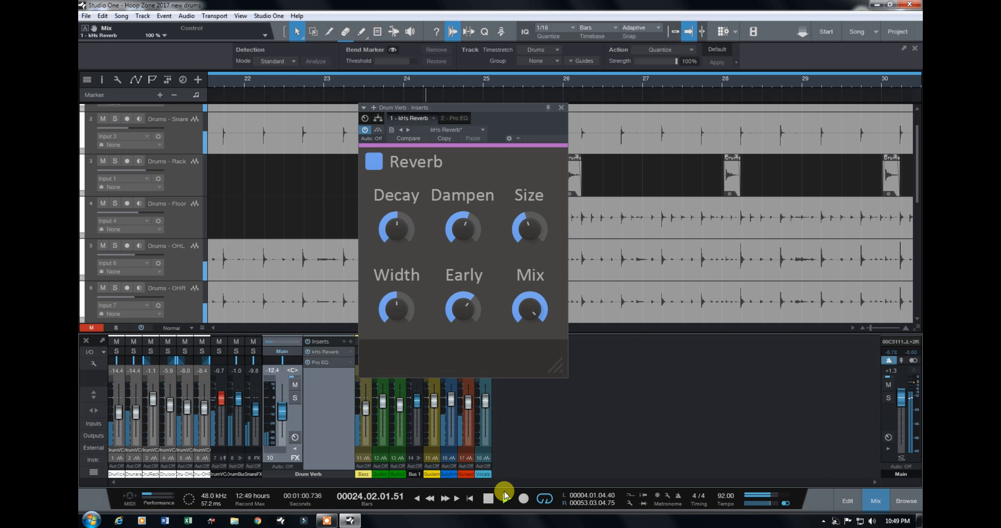
Step: Solo the Drum Verb channel to hear the reverb return, stopping playback and closing the reverb when done
left_click(295, 398)
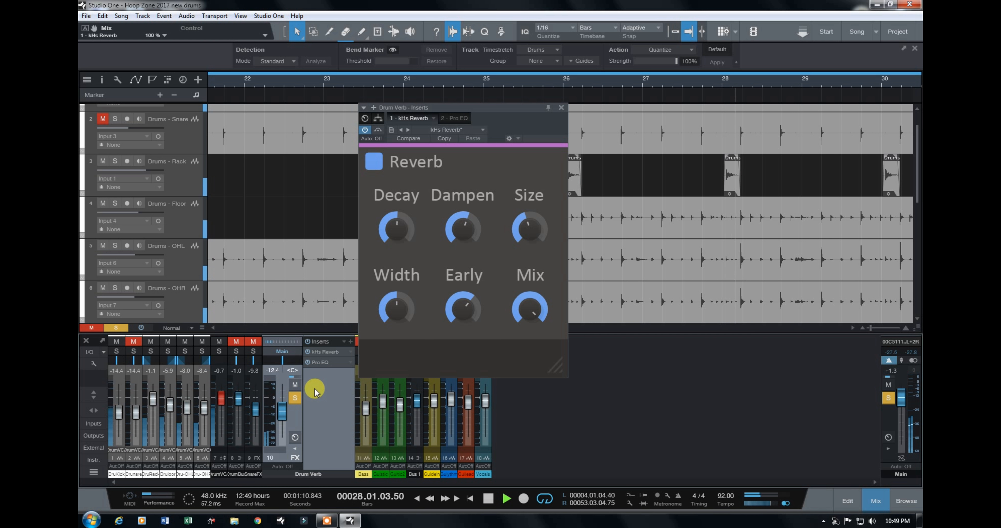
key("space")
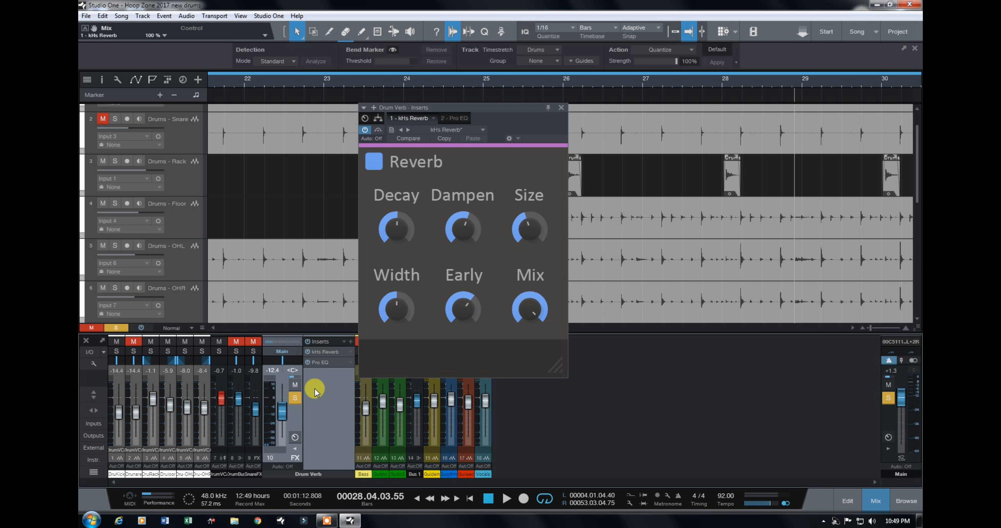
left_click(562, 109)
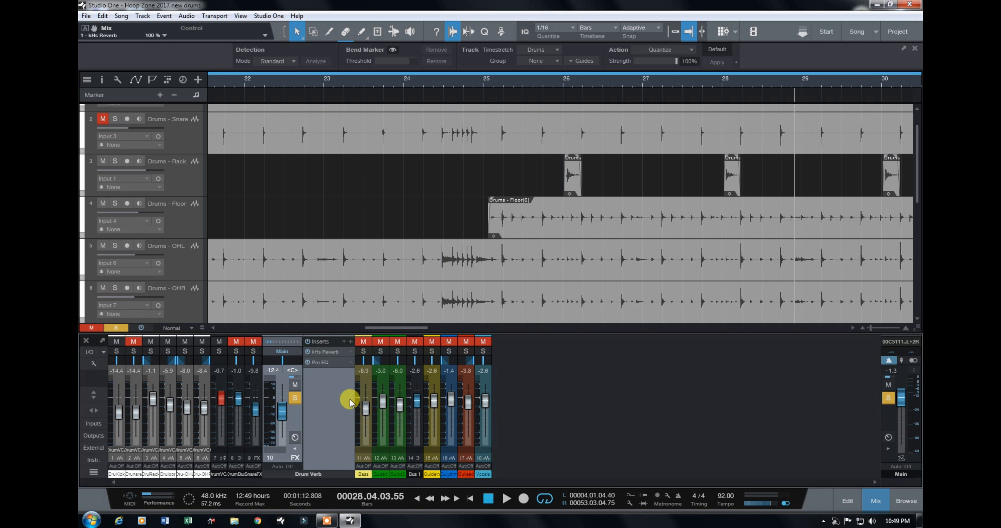
Step: Turn off the Drum Verb channel's solo and collapse the channel
left_click(295, 398)
left_click(295, 437)
left_click(295, 447)
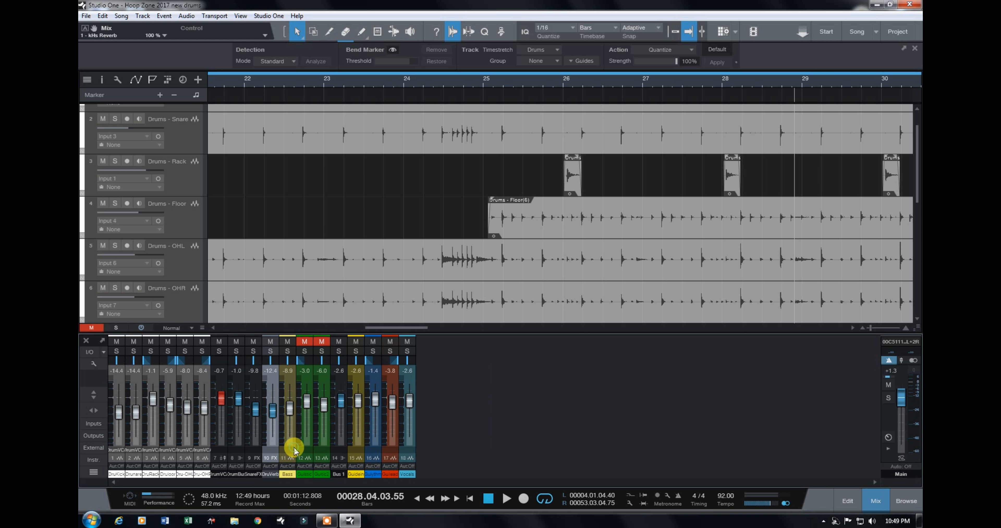
Step: Expand the Snare FX channel, open its DeBleeder insert and solo the channel
left_click(254, 384)
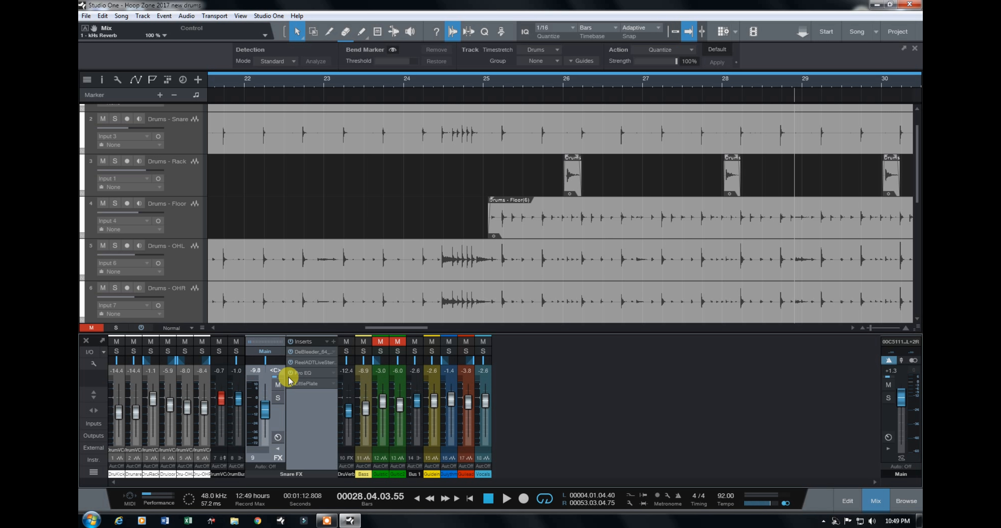
double_click(314, 352)
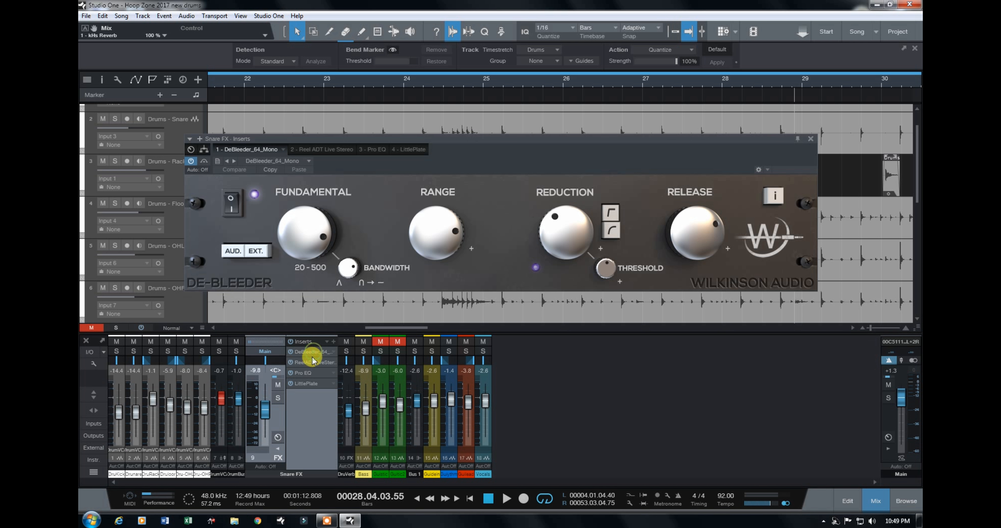
left_click(278, 398)
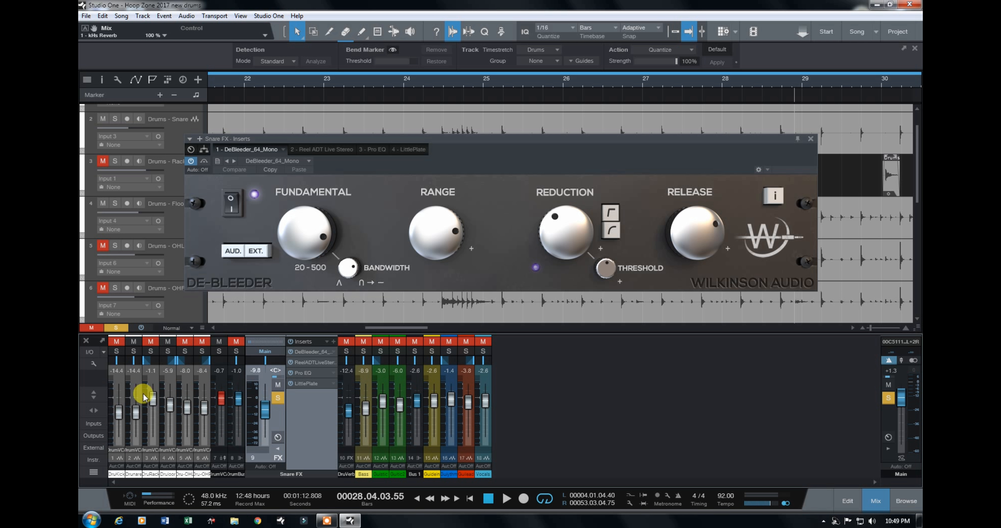
Step: Expand the snare channel and check its send to Snare FX, closing the Virtual Mix Rack and collapsing the channel
left_click(136, 381)
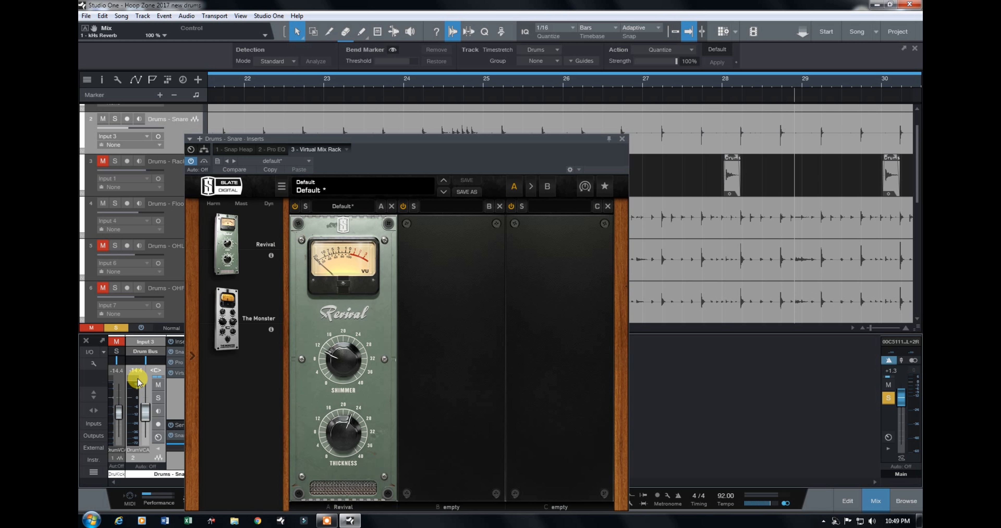
left_click(622, 139)
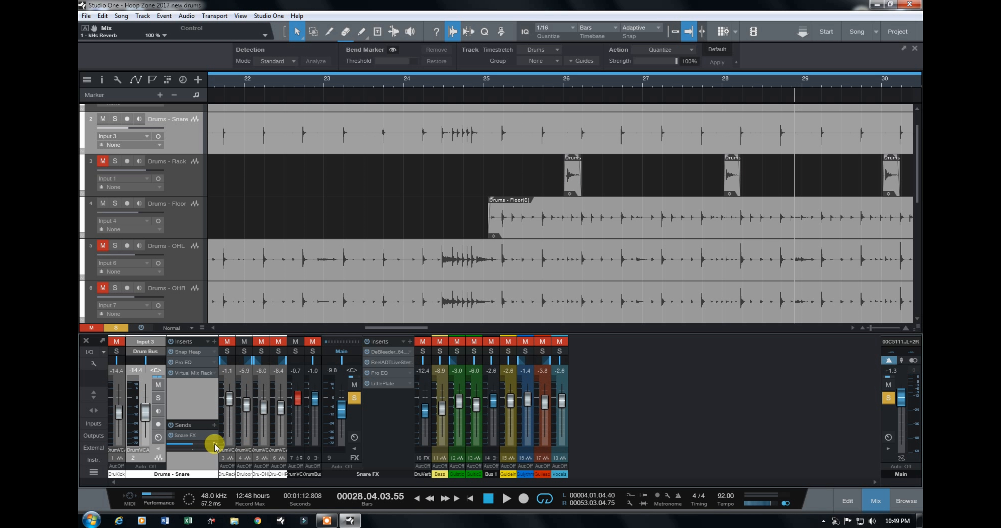
left_click(158, 449)
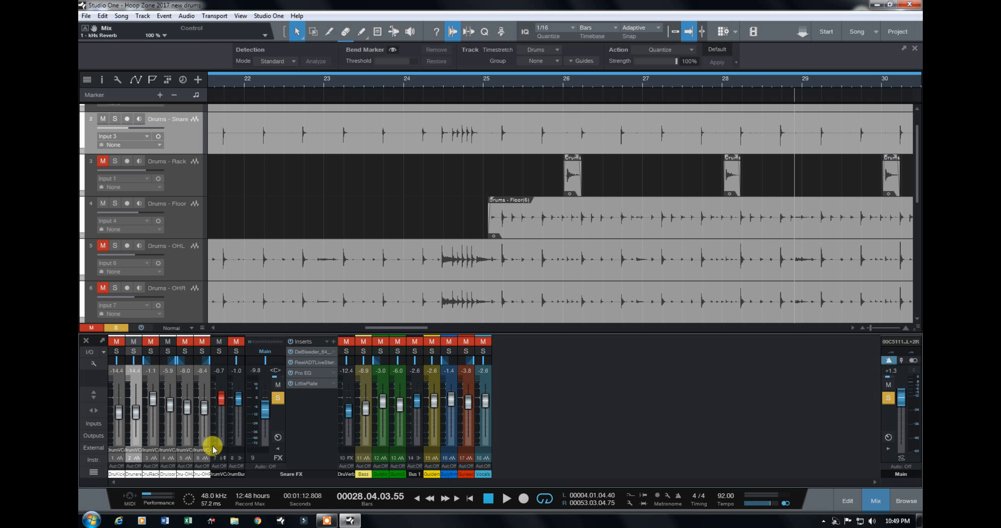
Step: Open the Snare FX channel's DeBleeder insert and switch to Reel ADT Live Stereo to examine its settings, moving the window clear of the mixer
left_click(313, 352)
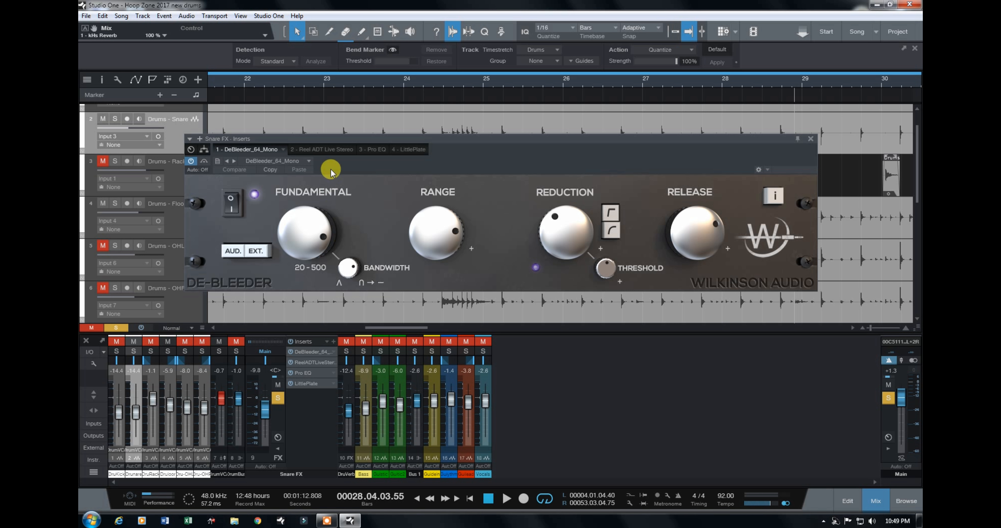
left_click(326, 149)
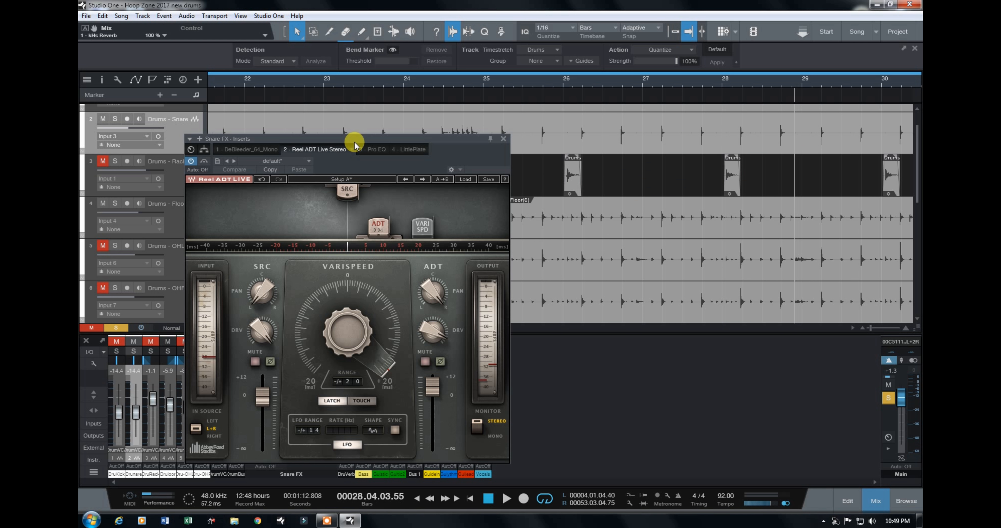
left_click_drag(358, 139, 681, 114)
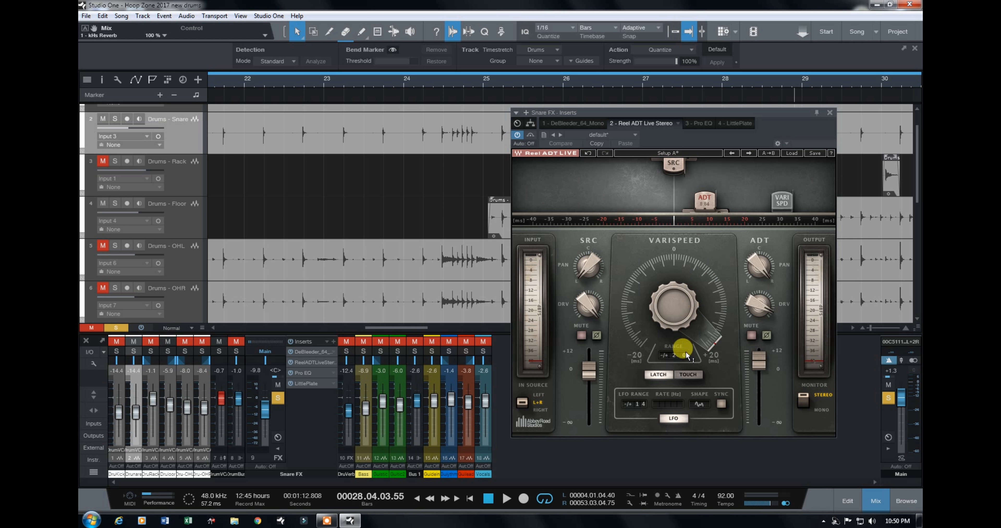
left_click_drag(638, 402, 634, 400)
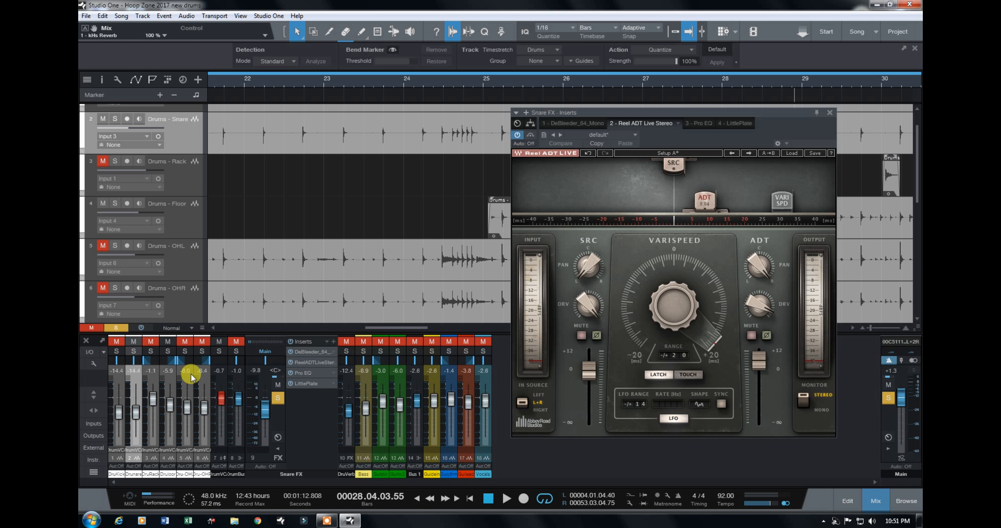
Step: Solo the snare and play the song, toggling the Snare FX solo to compare the snare with and without the effect
left_click(133, 351)
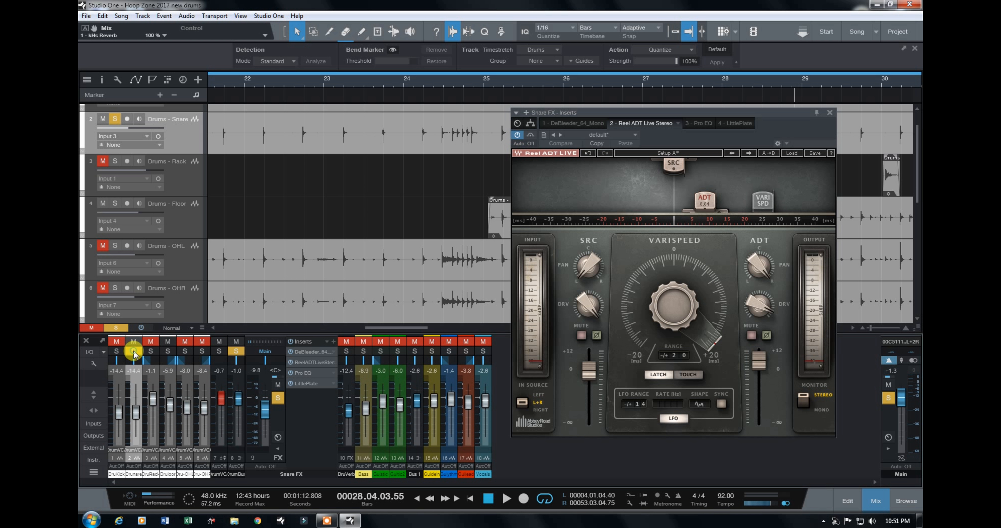
left_click(507, 499)
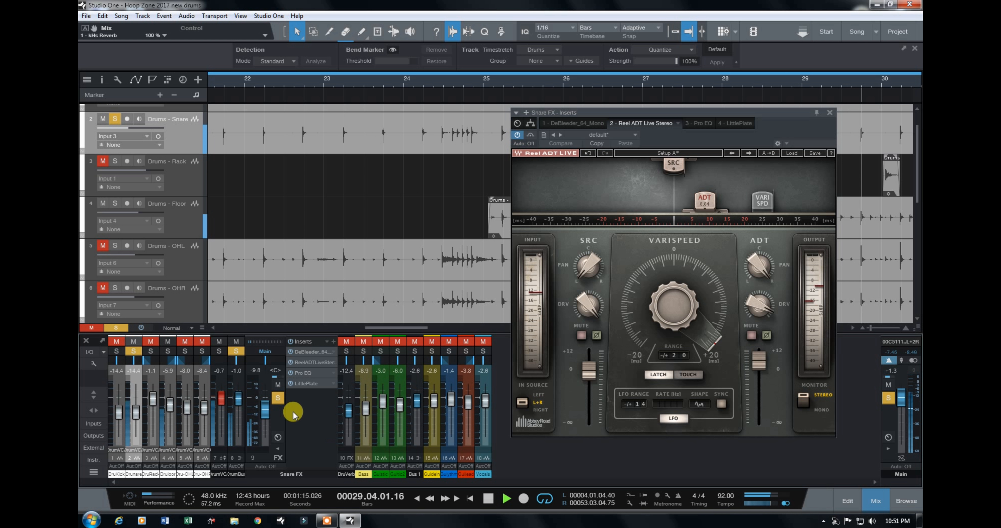
left_click(278, 400)
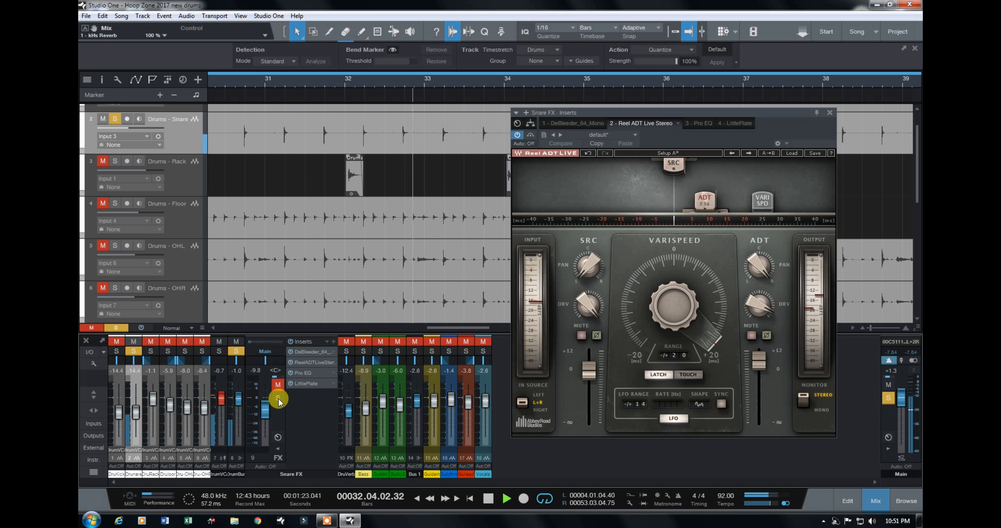
left_click(279, 400)
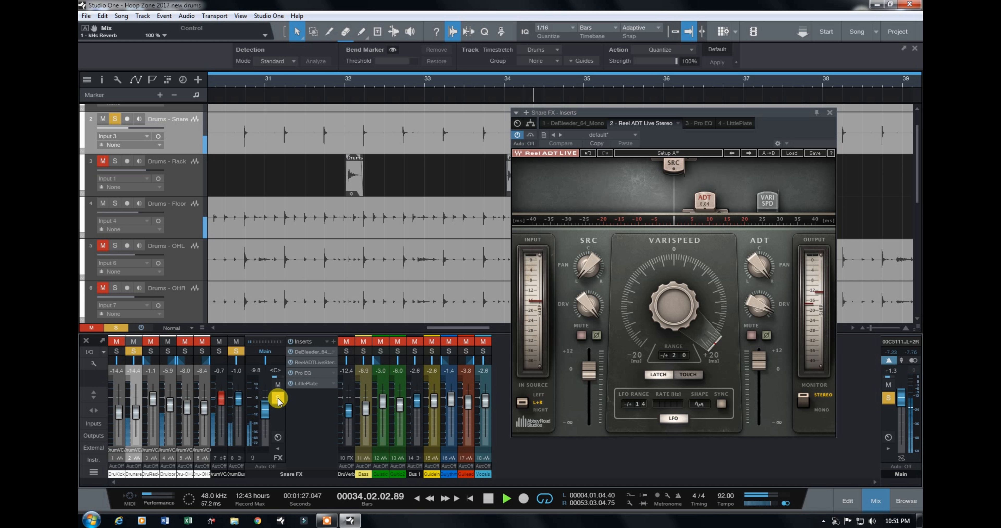
left_click(277, 384)
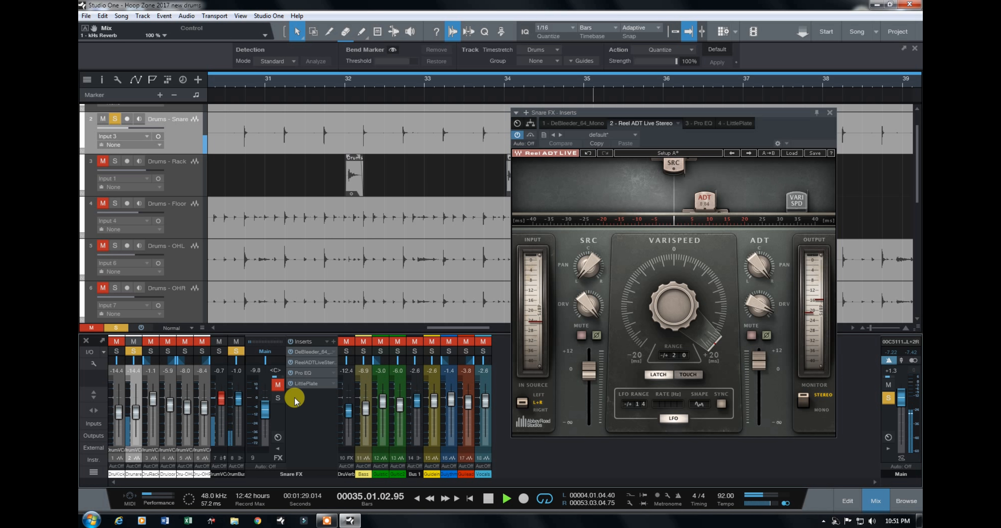
Step: Solo Drum Verb and all the drum channels, toggling Snare FX to compare the full kit with and without it
left_click(346, 351)
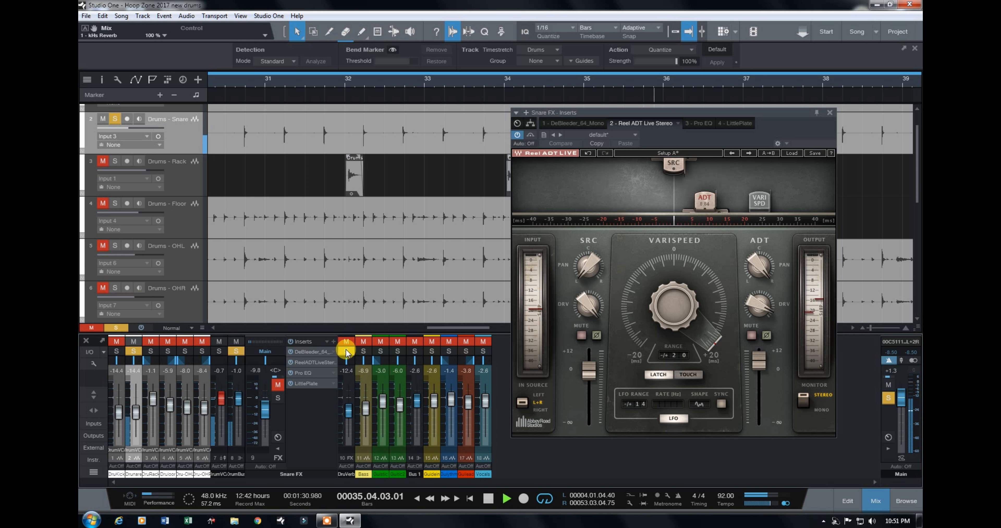
left_click(220, 352)
left_click(278, 398)
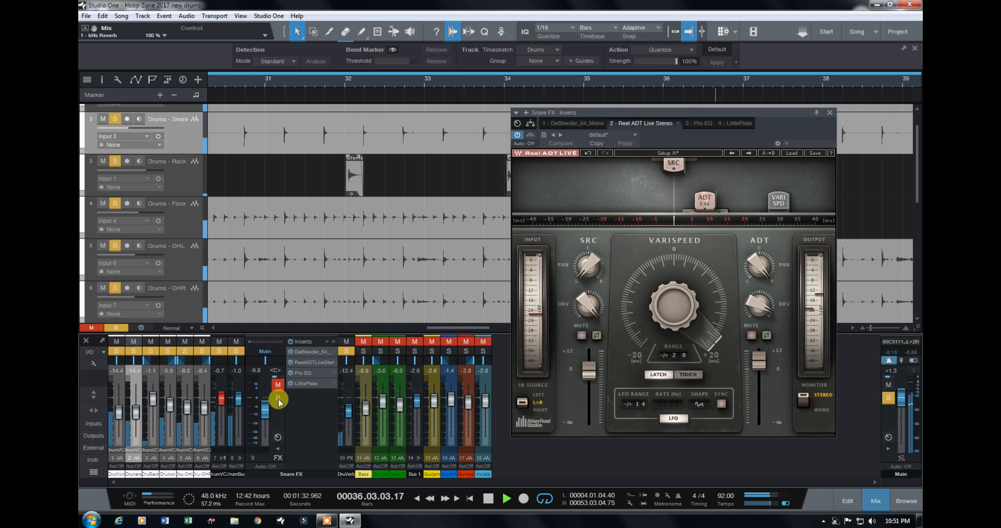
left_click(278, 398)
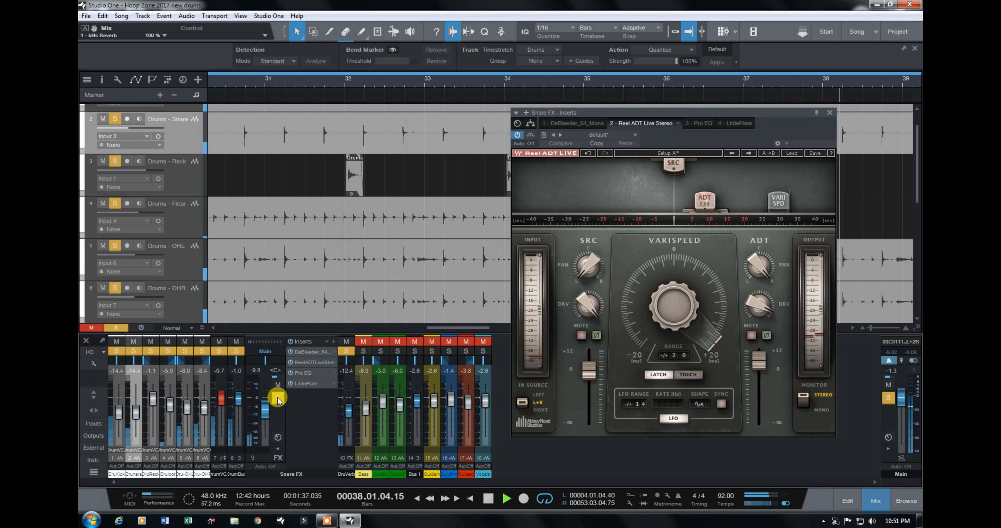
left_click(277, 398)
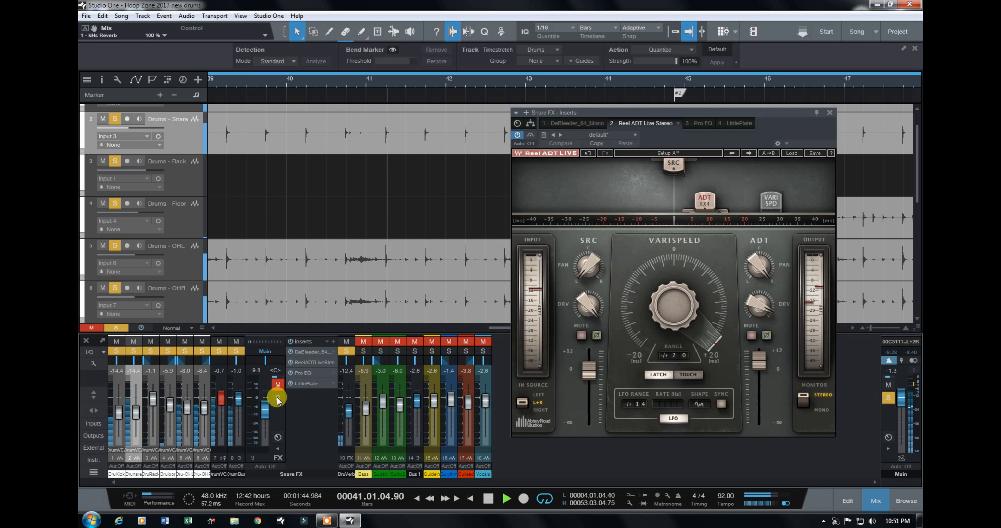
left_click(278, 397)
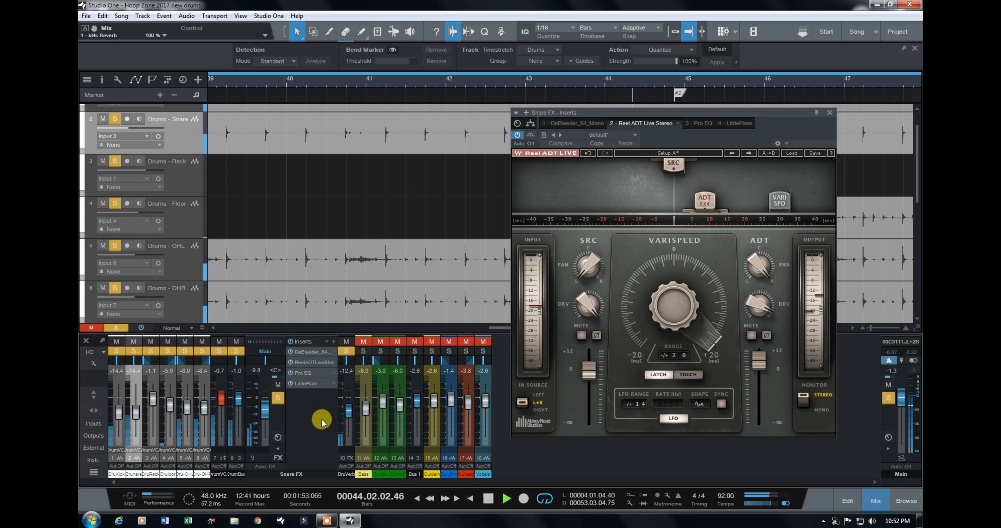
Step: Clear all channel solos, close the Reel ADT insert and collapse the Snare FX channel
left_click(118, 329)
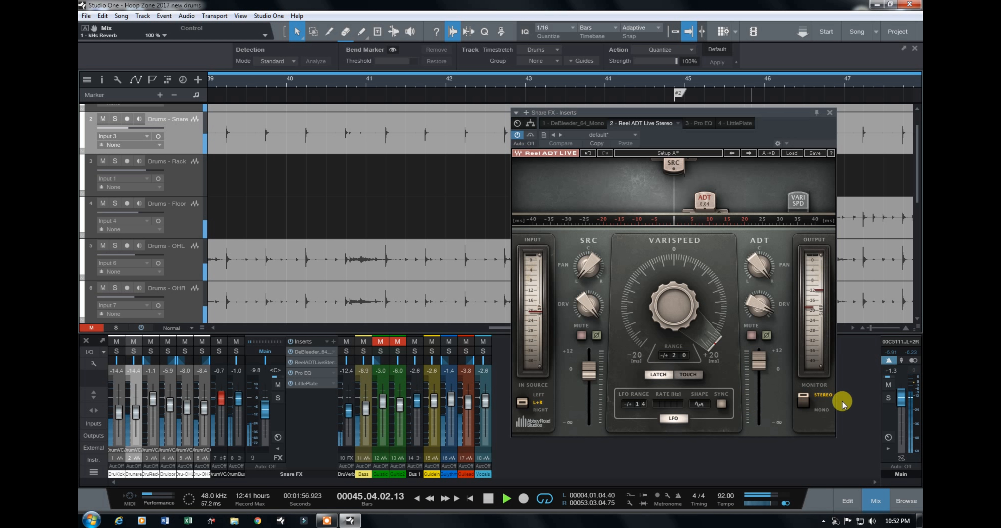
left_click(830, 112)
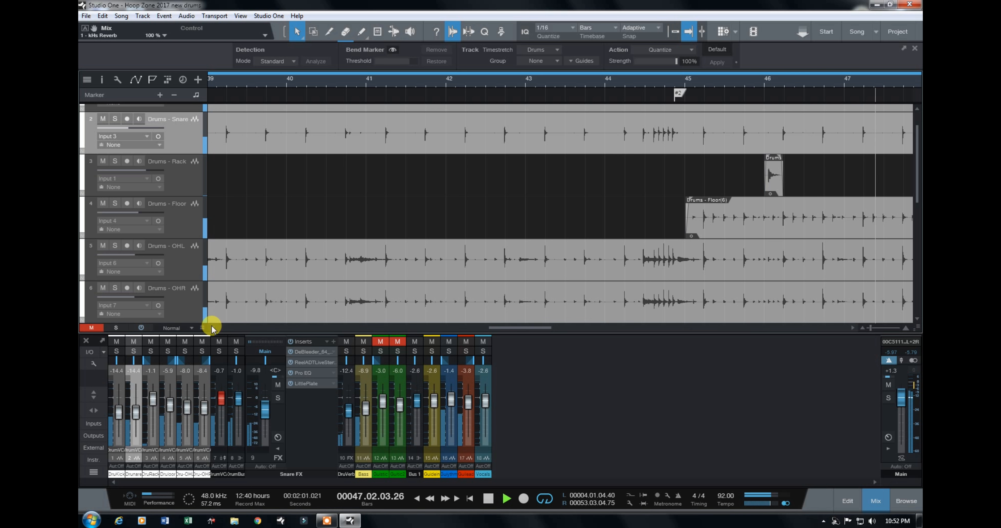
double_click(277, 449)
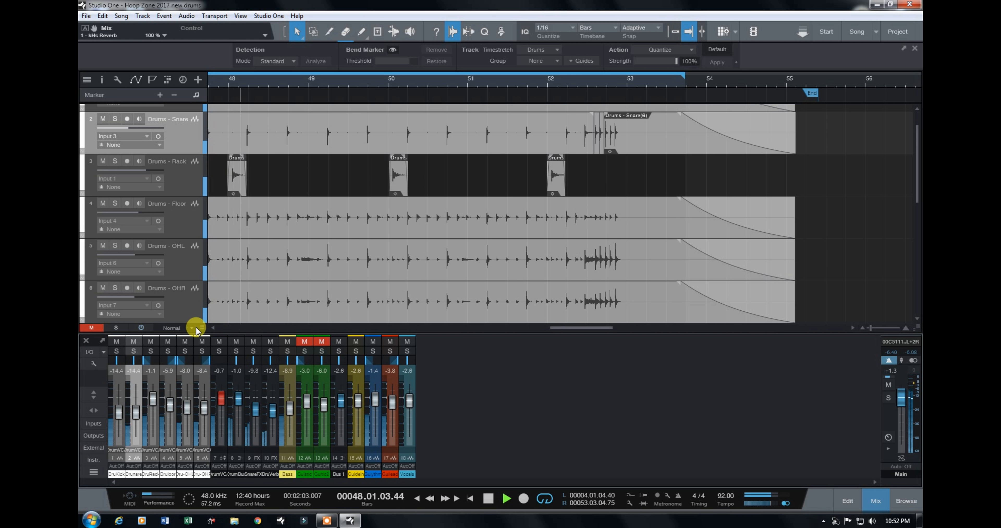
Step: Fit the whole arrangement in view with Tiny track height and play the full mix from the Start marker
left_click_drag(202, 327, 202, 370)
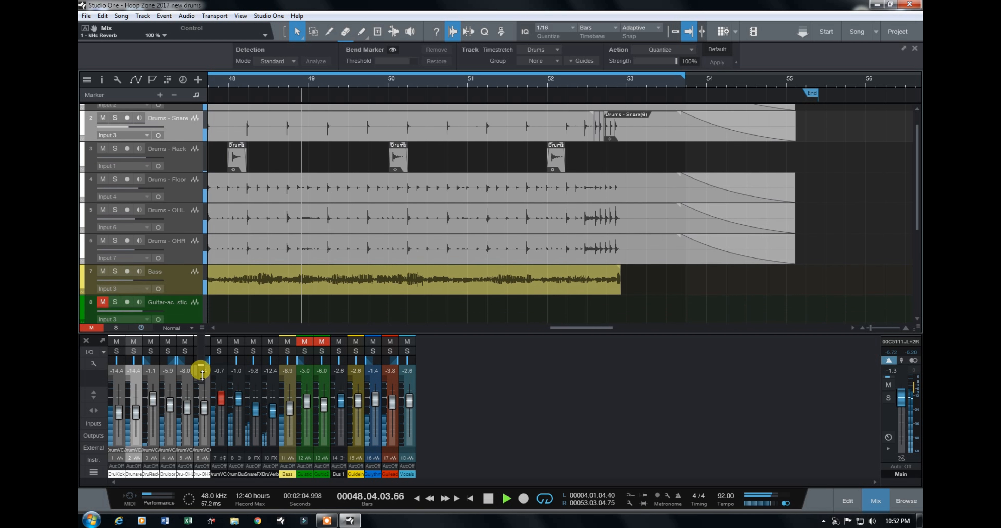
left_click_drag(870, 331, 866, 329)
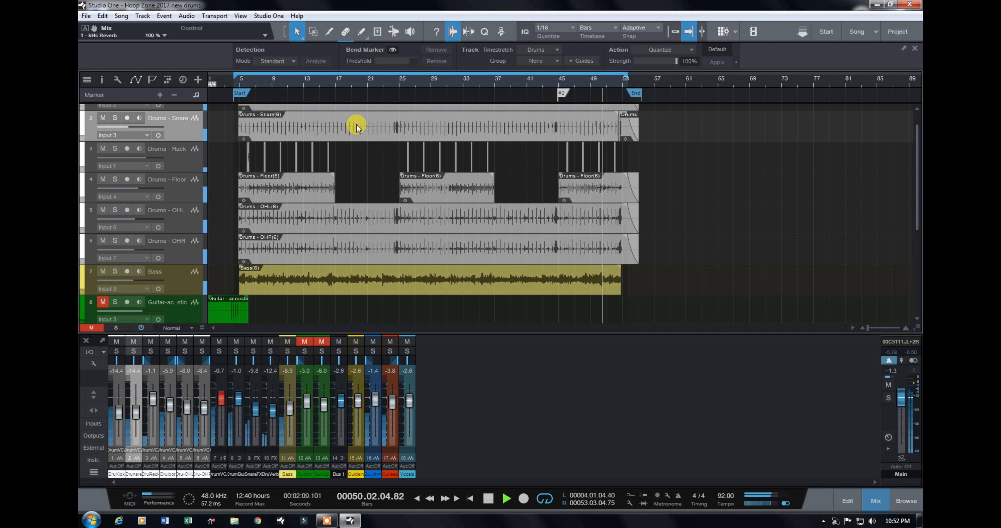
left_click(238, 83)
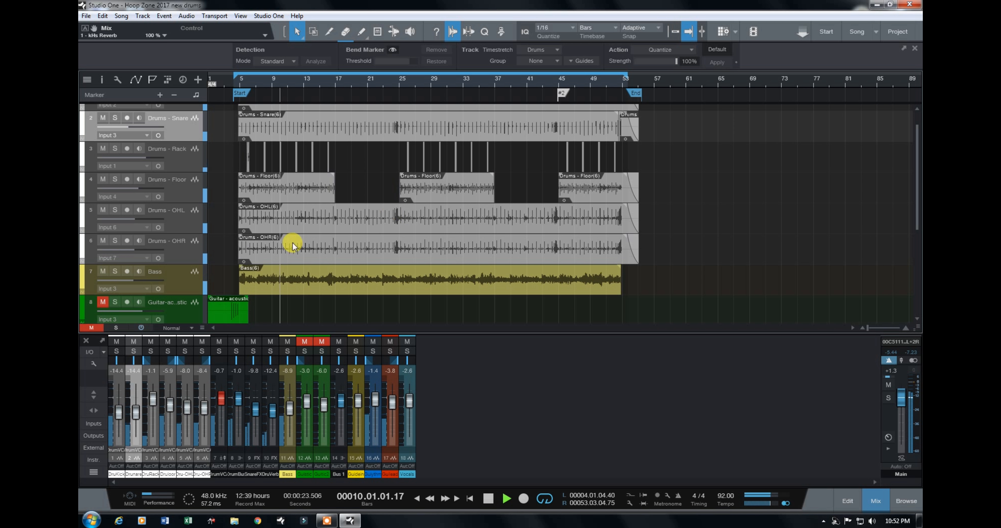
left_click_drag(201, 328, 201, 380)
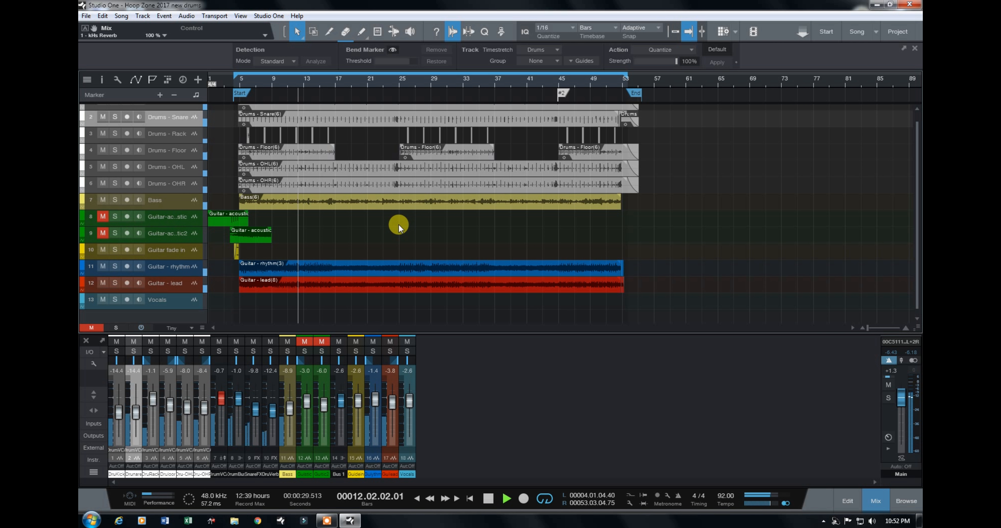